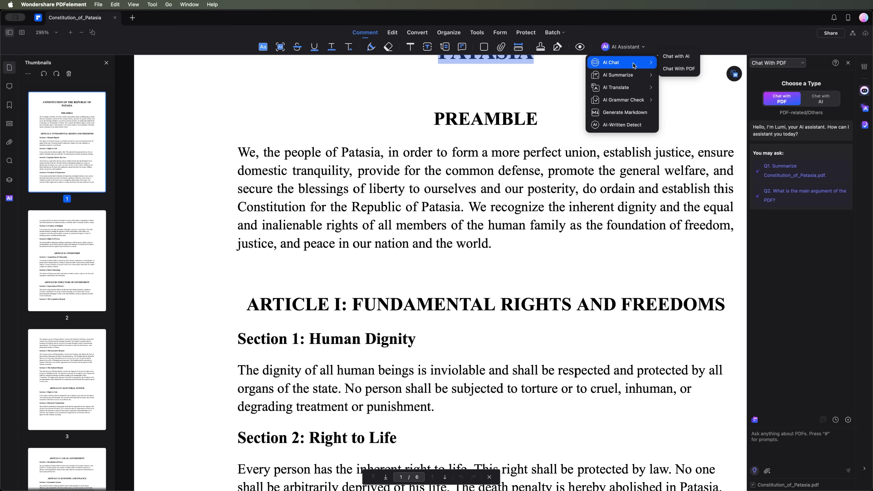
Run AI Summarize on Constitution_of_Patasia.pdf and skim the opening of the overview
mouse_move(628, 76)
click(689, 69)
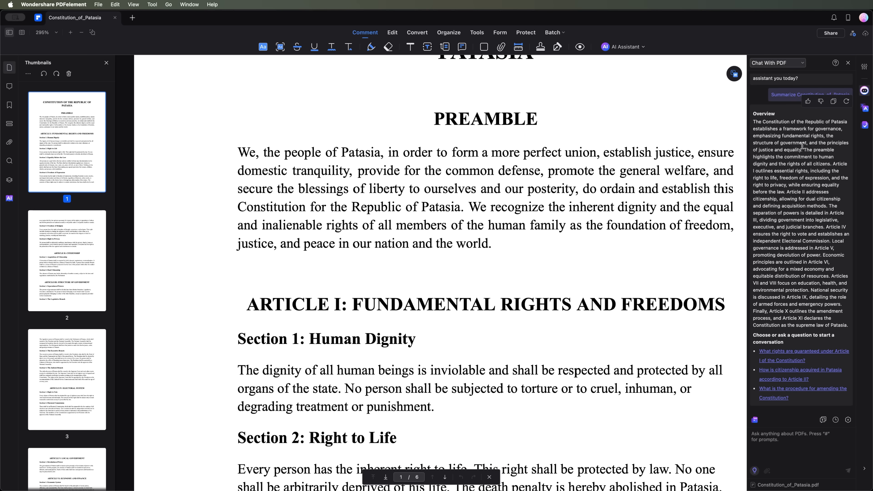
drag(760, 117, 795, 162)
click(795, 162)
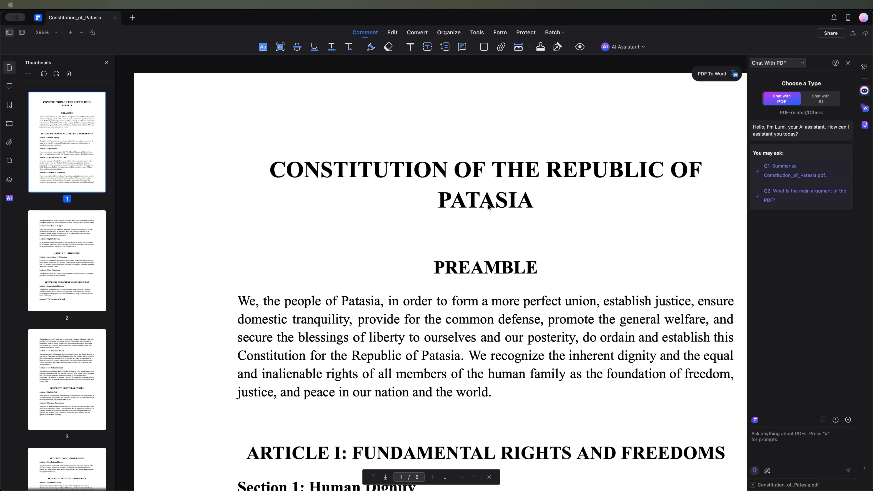
Scroll the constitution and select the word PATASIA in the title
scroll(488, 205, down, 10)
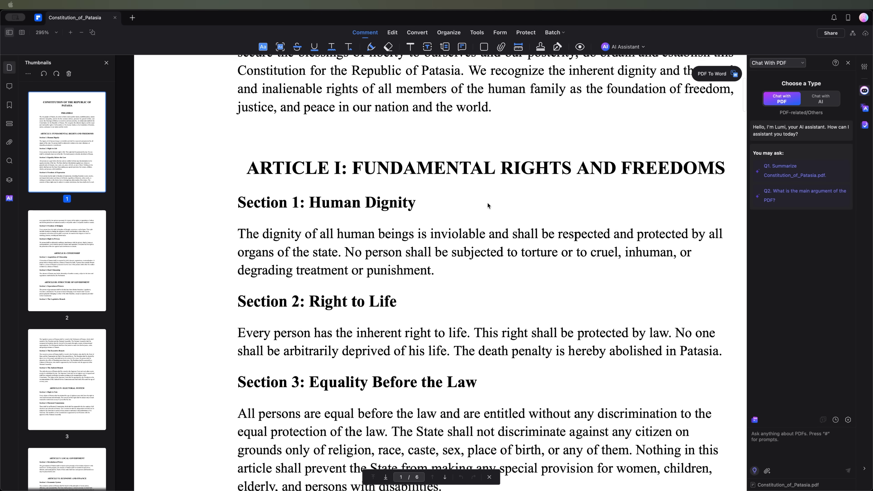
scroll(488, 205, up, 10)
scroll(487, 206, up, 2)
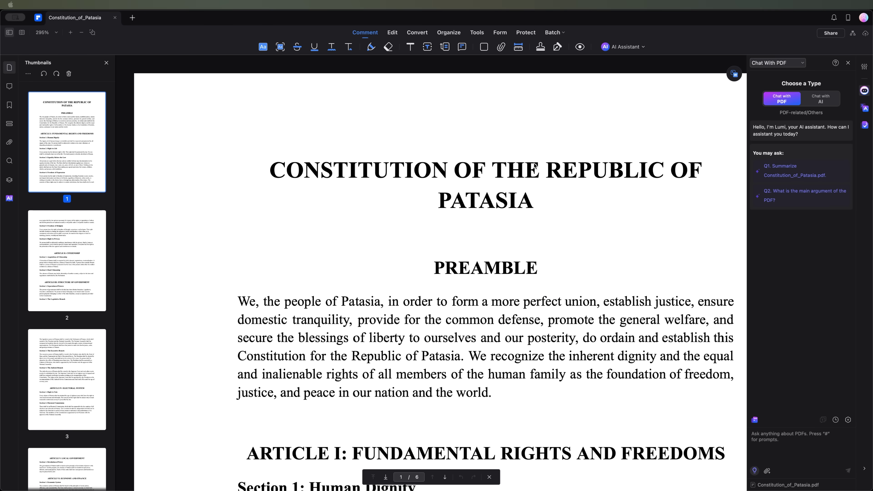
drag(536, 200, 452, 198)
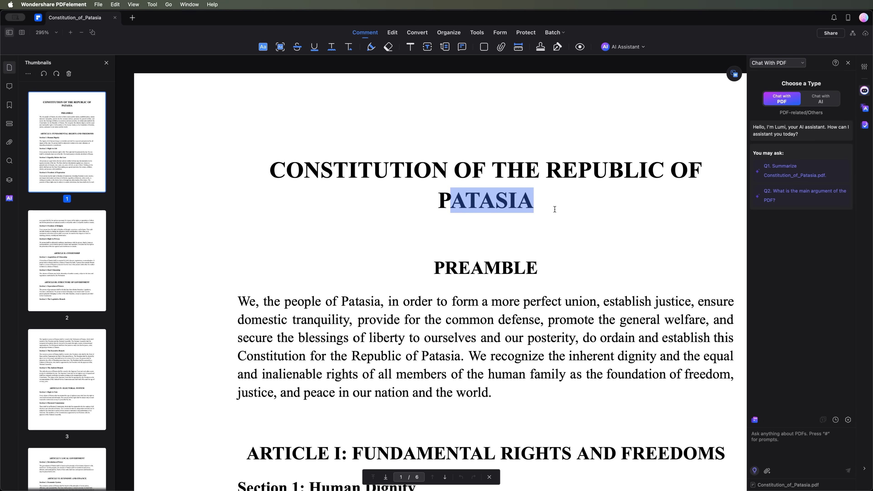
double_click(452, 198)
Show the AI Assistant feature list with AI Chat highlighted
scroll(482, 206, down, 10)
scroll(482, 207, down, 5)
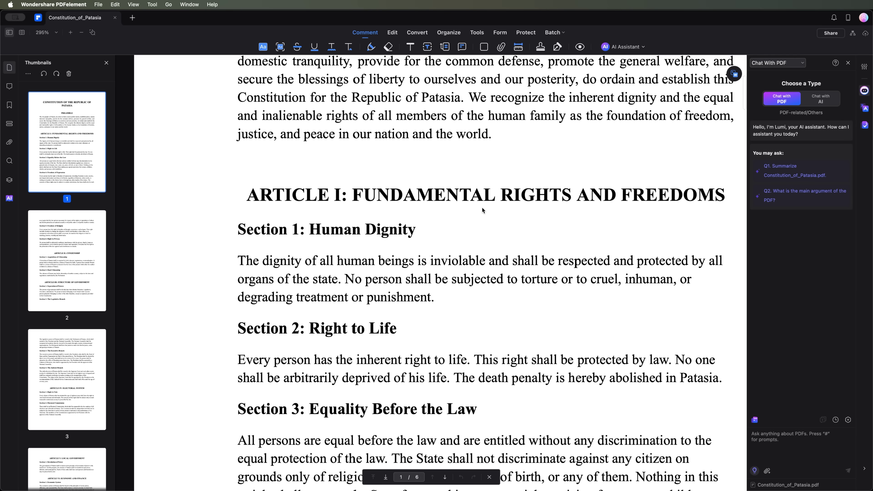
scroll(482, 207, up, 6)
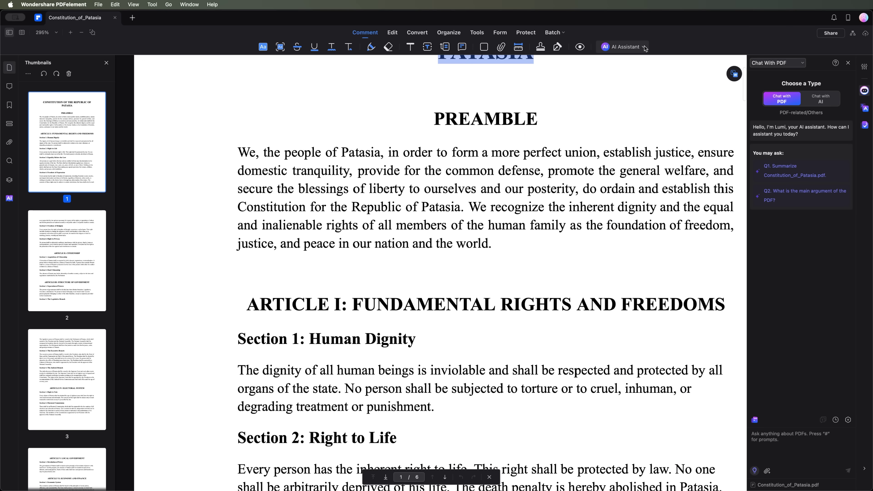
click(643, 45)
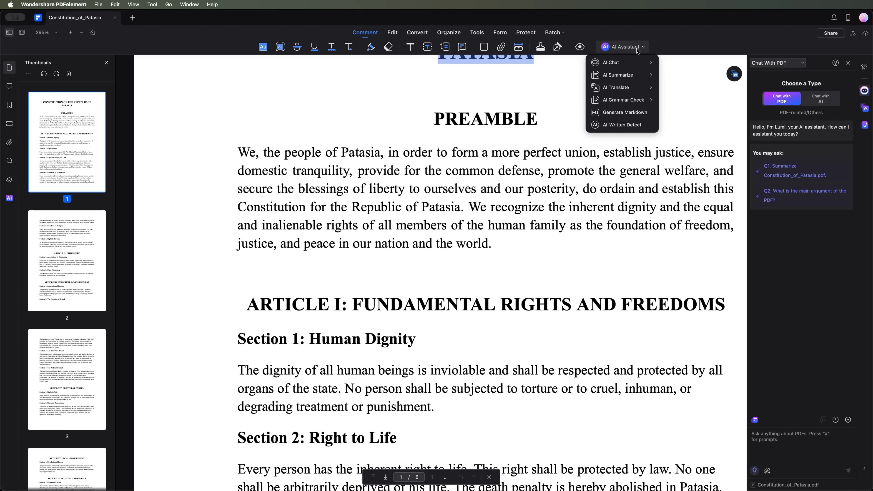
mouse_move(634, 65)
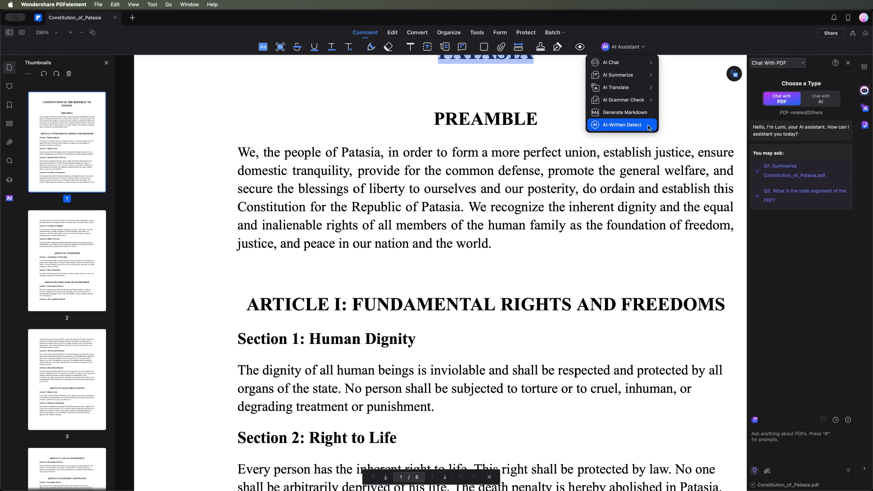
Close the features list and ask for a summary of Constitution_of_Patasia.pdf via the Q1 suggestion
click(835, 250)
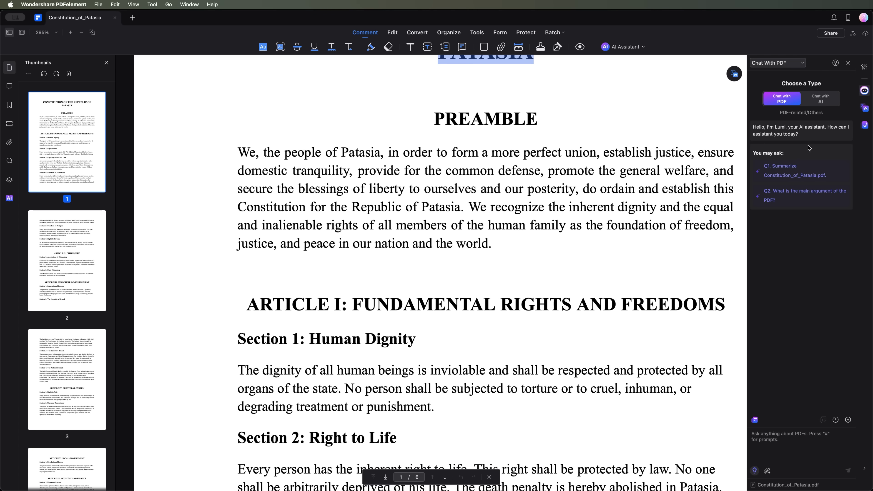
click(791, 175)
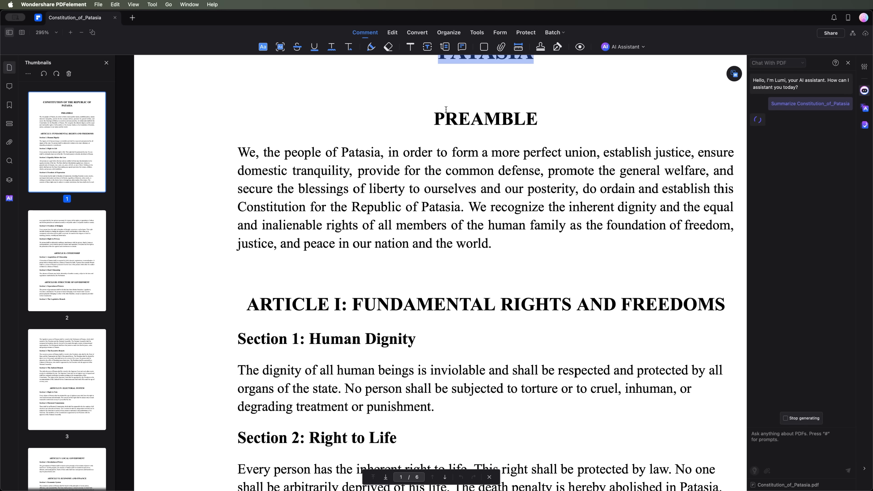
scroll(52, 232, down, 3)
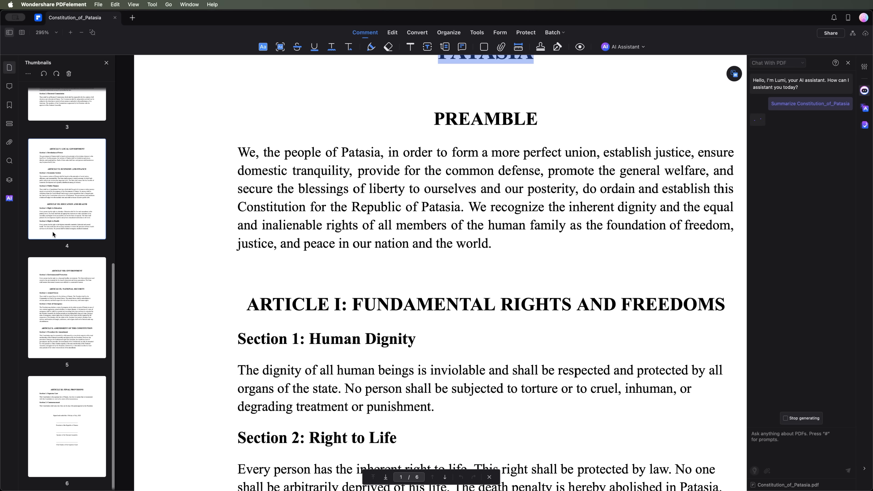
scroll(52, 232, up, 3)
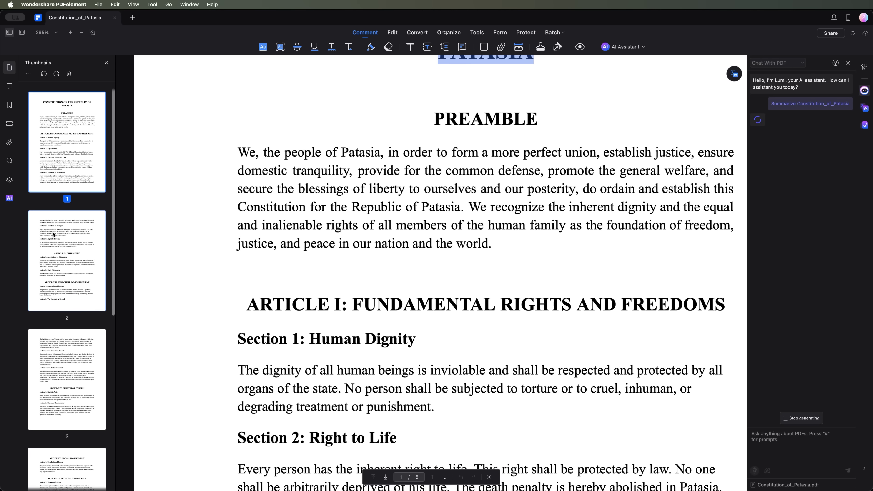
Deselect PATASIA and skim the opening lines of the AI overview
click(475, 188)
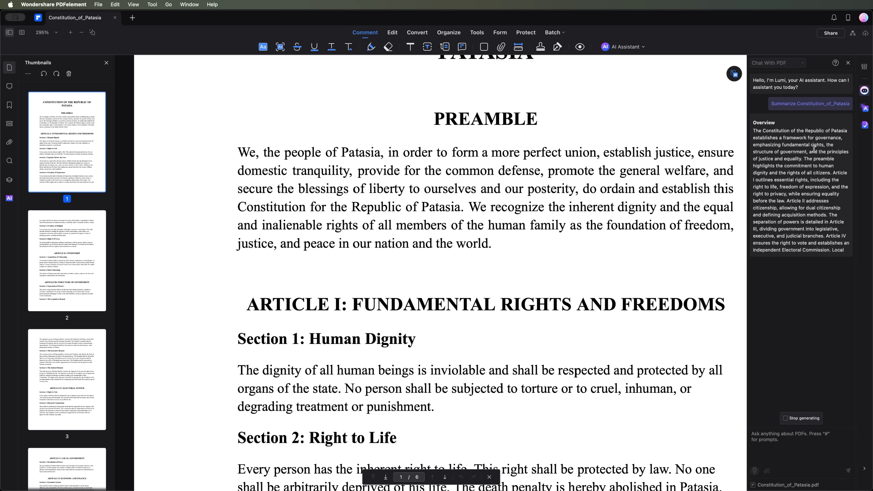
drag(756, 113, 796, 167)
click(796, 167)
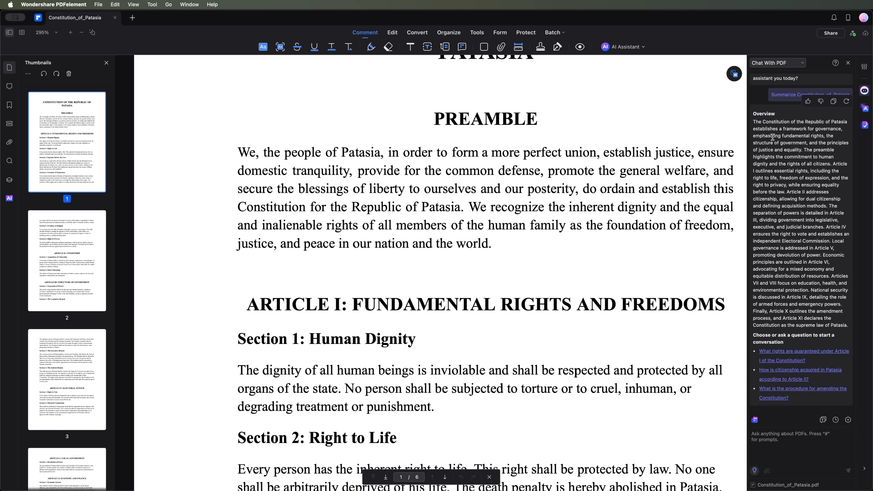
drag(774, 122, 780, 156)
click(793, 198)
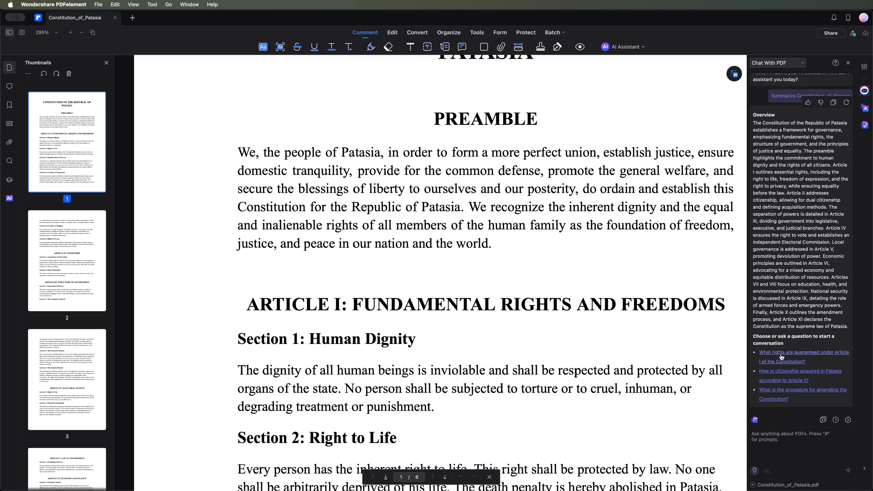
Ask the suggested question about which rights Article I guarantees and read the answer
click(796, 358)
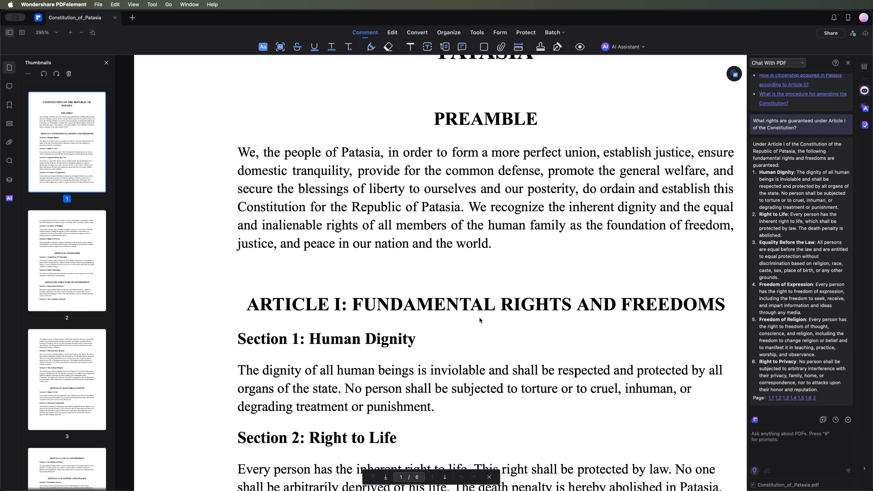
scroll(424, 316, down, 5)
scroll(526, 211, down, 8)
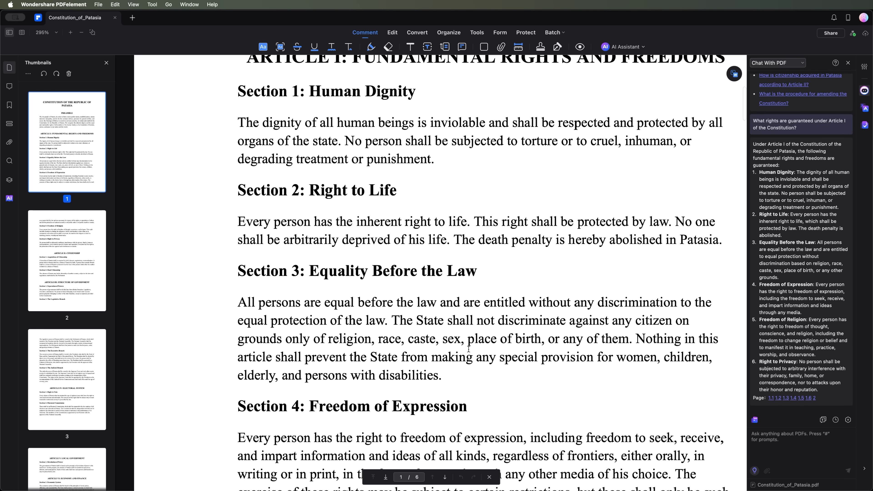
Paste and send 'Doesn't this constitution violate human rights?' to the assistant
click(767, 436)
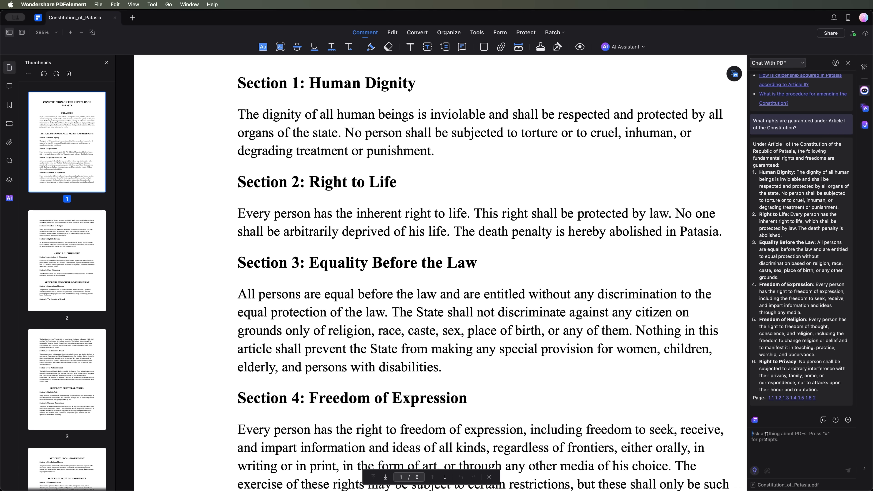
text(Doesn't this constitution violate human rights?)
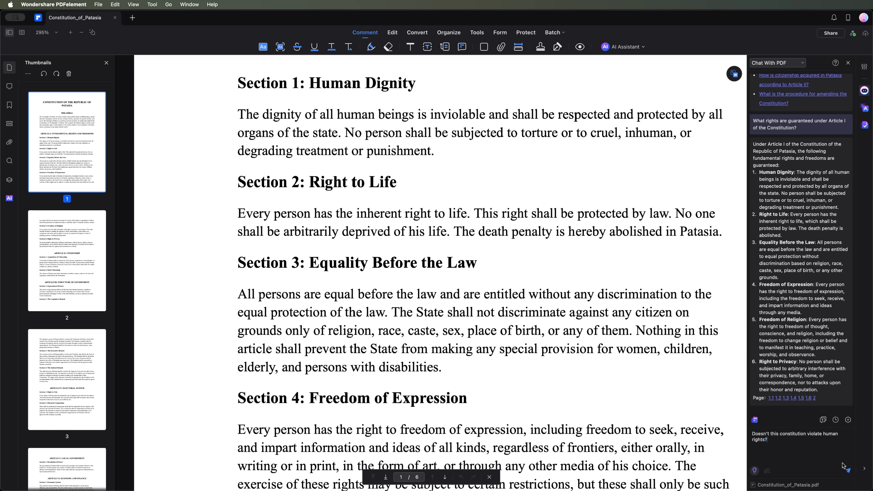
click(849, 470)
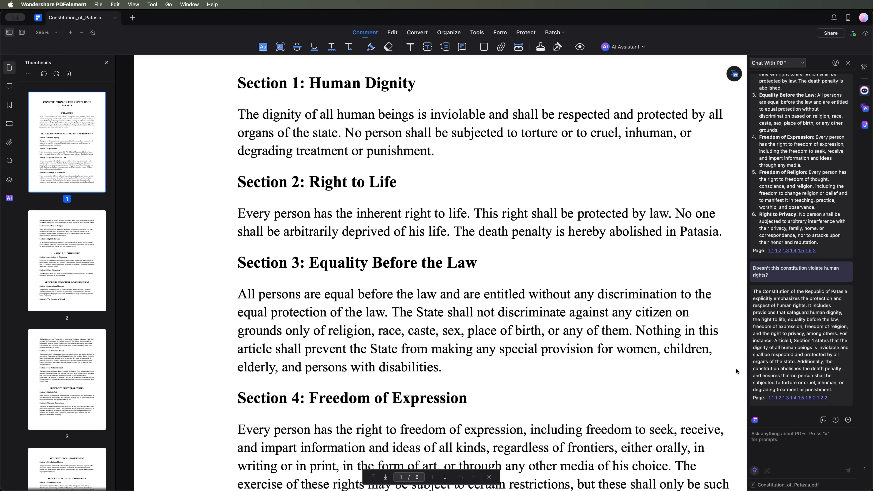
Skim the answer explaining that the constitution protects rights and abolishes the death penalty
mouse_move(805, 332)
drag(779, 295, 807, 303)
click(809, 302)
drag(816, 306, 822, 336)
click(822, 320)
Switch the assistant to general Chat with AI, then bring up the AI Translate options
click(638, 48)
mouse_move(624, 63)
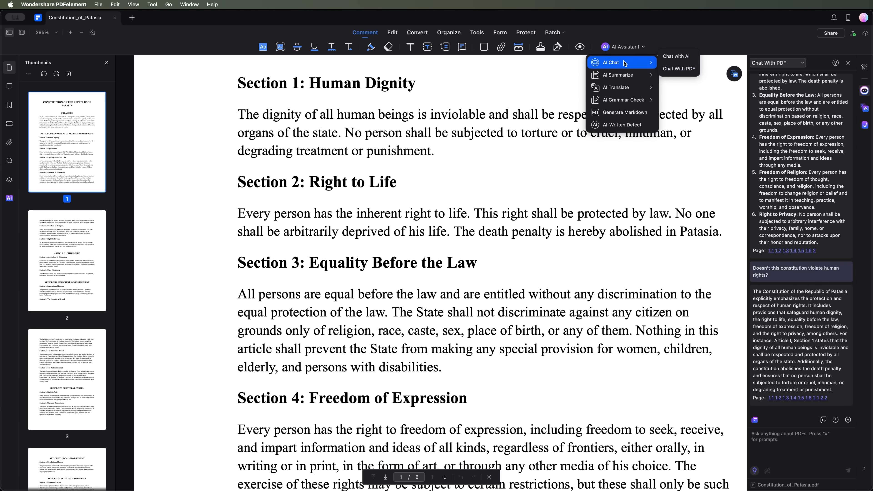
click(671, 57)
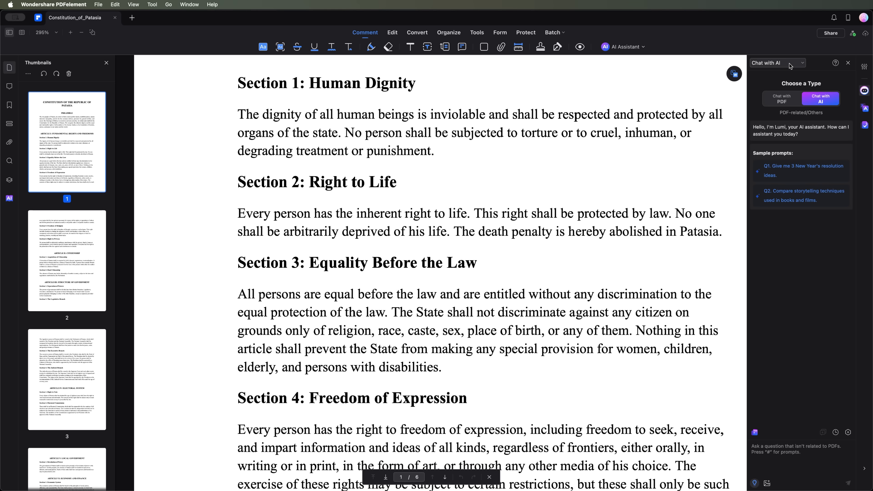
click(623, 46)
mouse_move(629, 81)
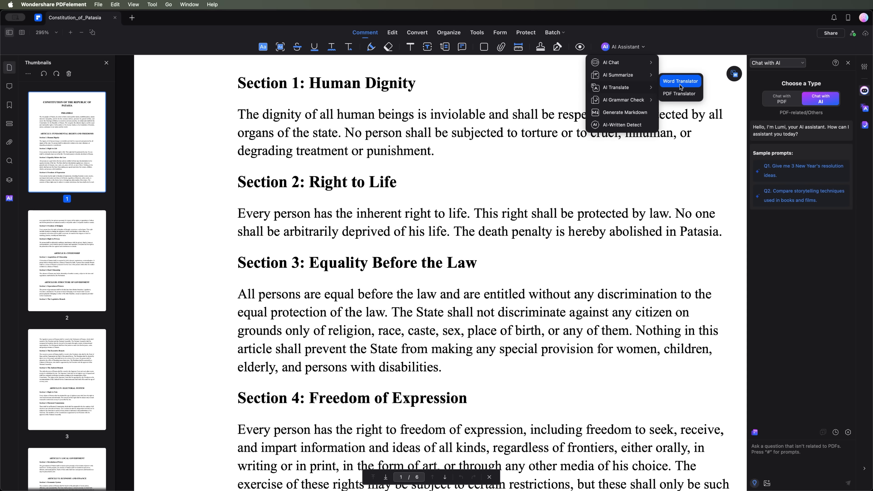
Translate the whole PDF into German and save Constitution_of_Patasia-Translated in Documents
click(679, 94)
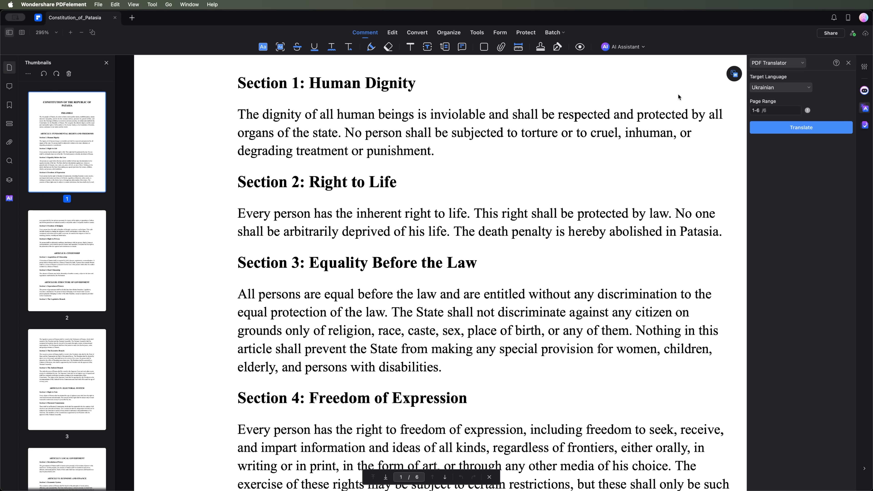
click(766, 91)
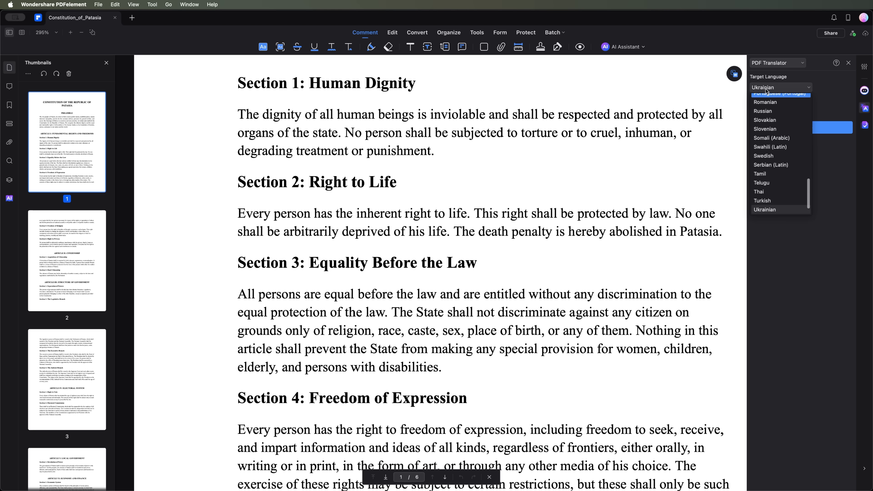
scroll(768, 140, up, 5)
scroll(768, 141, up, 6)
click(764, 127)
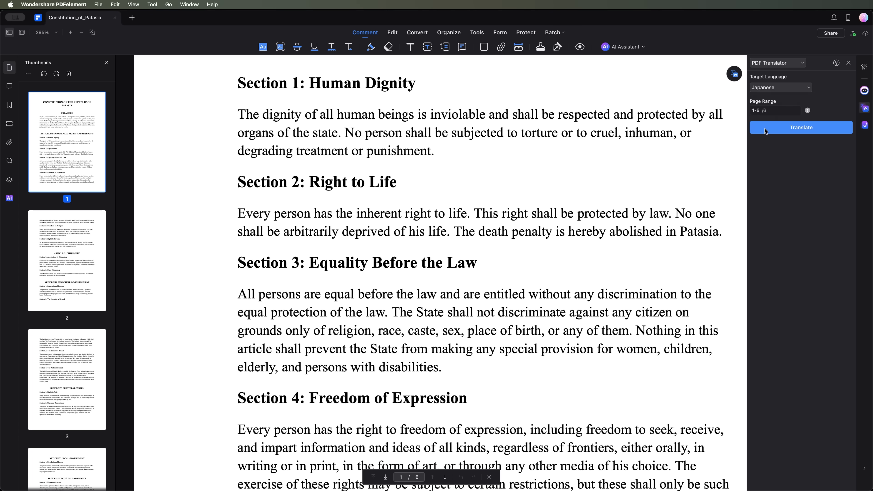
click(782, 89)
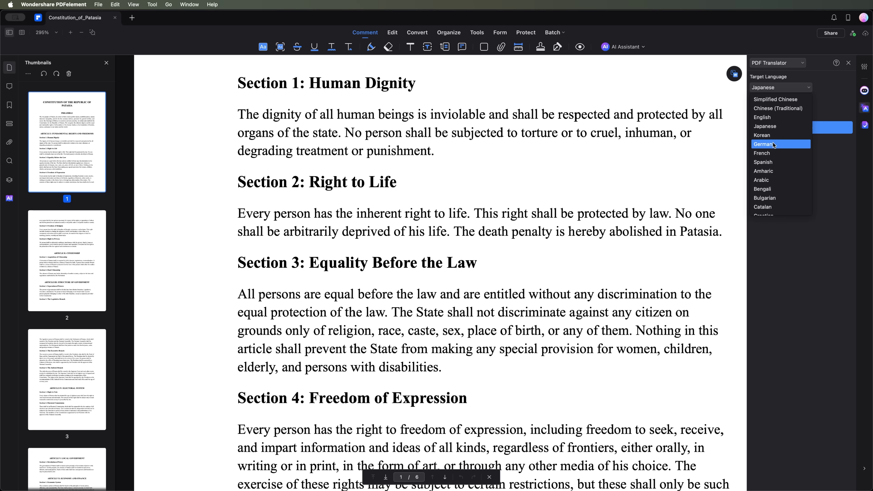
click(767, 195)
click(795, 130)
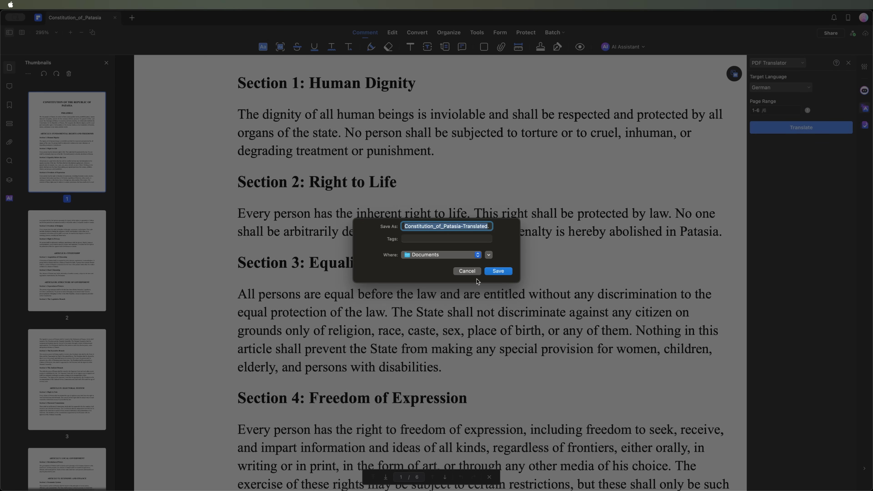
click(499, 272)
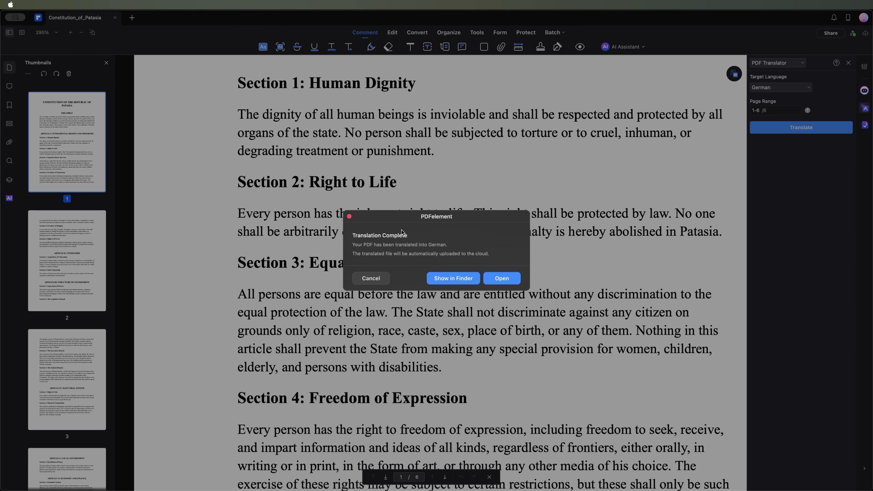
Open the German translation and read from the Einleitung down to page 3's Abschnitt 3: Verwaltung
click(496, 279)
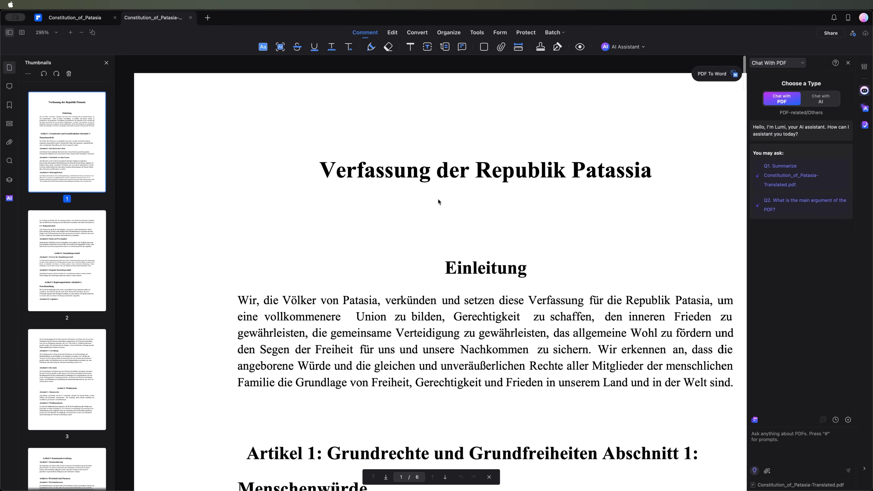
scroll(437, 201, down, 5)
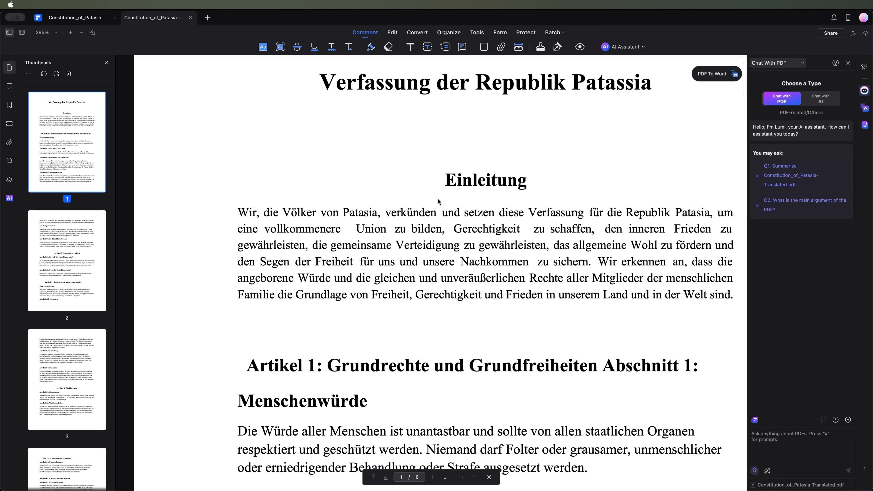
scroll(438, 198, down, 10)
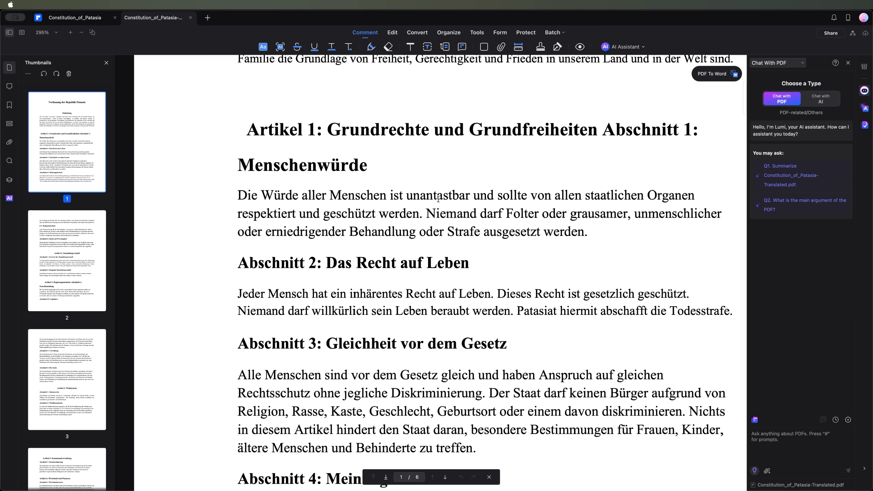
scroll(438, 199, down, 2)
drag(358, 228, 493, 254)
scroll(496, 250, down, 3)
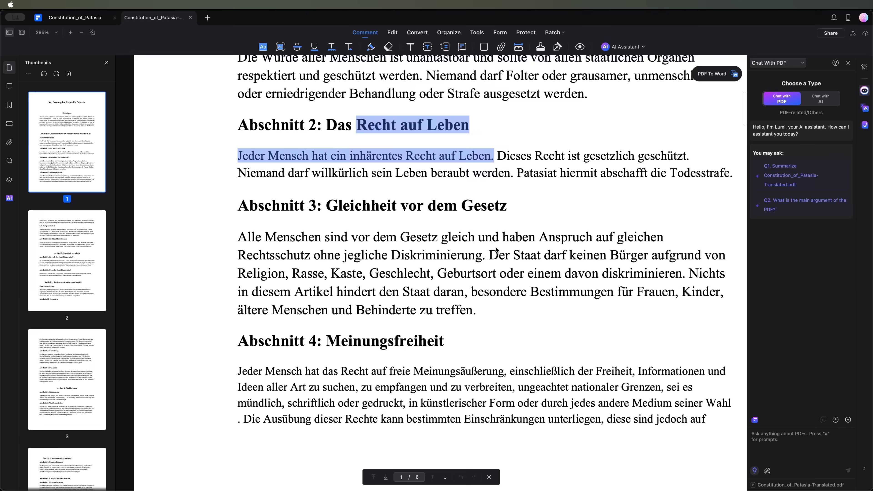
scroll(495, 250, down, 10)
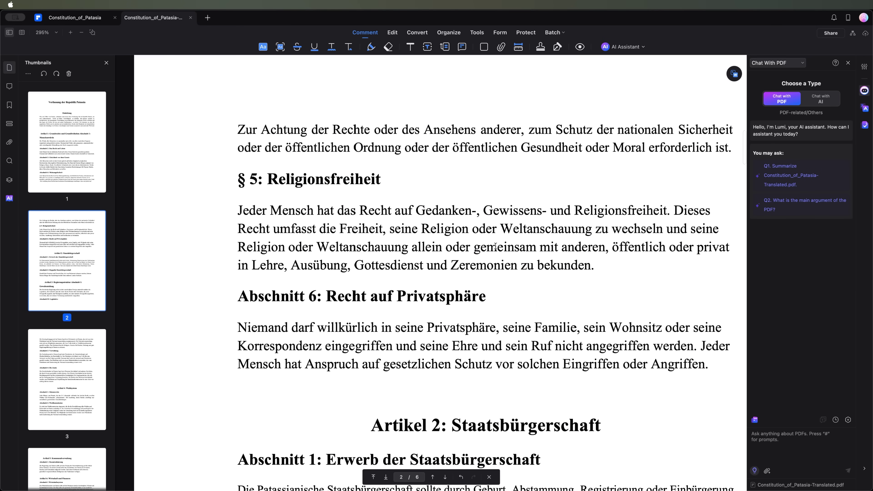
scroll(495, 246, down, 10)
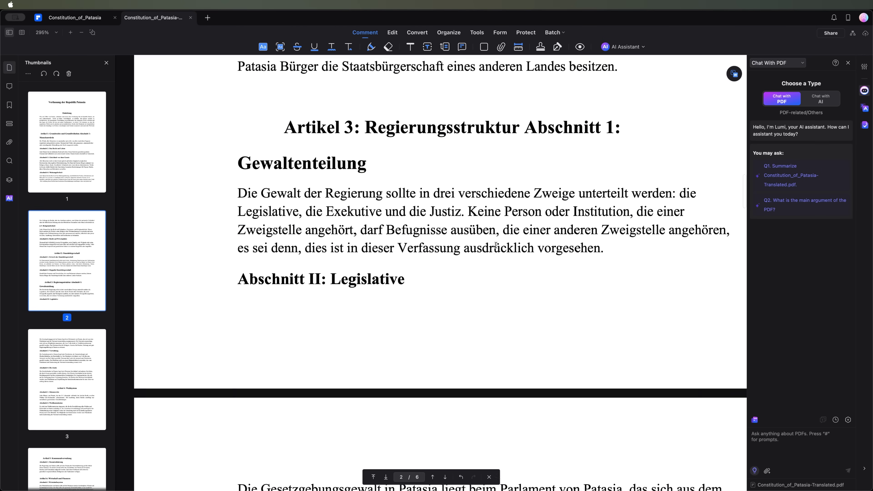
scroll(495, 246, down, 8)
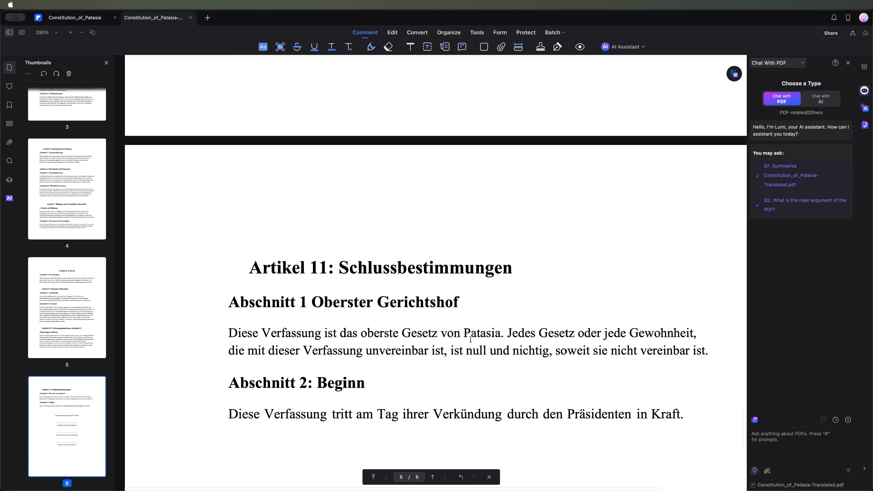
Return to the original English constitution and close the German translated copy
scroll(470, 339, up, 2)
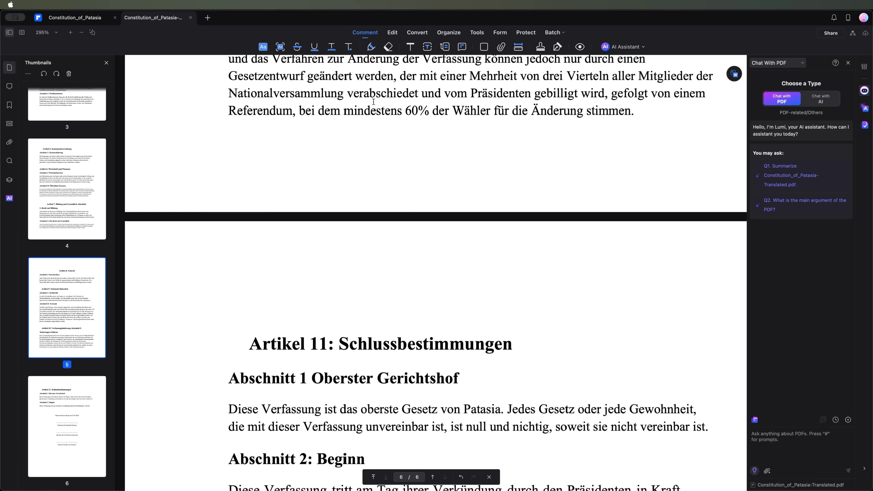
click(75, 18)
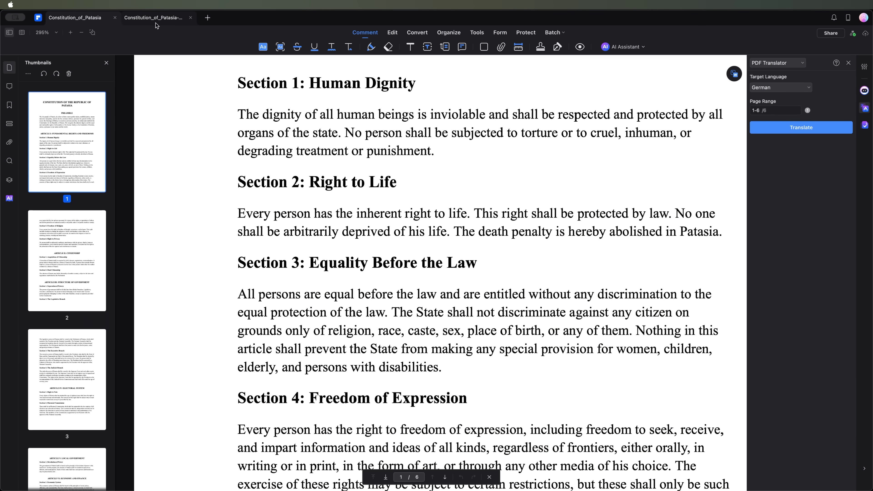
click(191, 18)
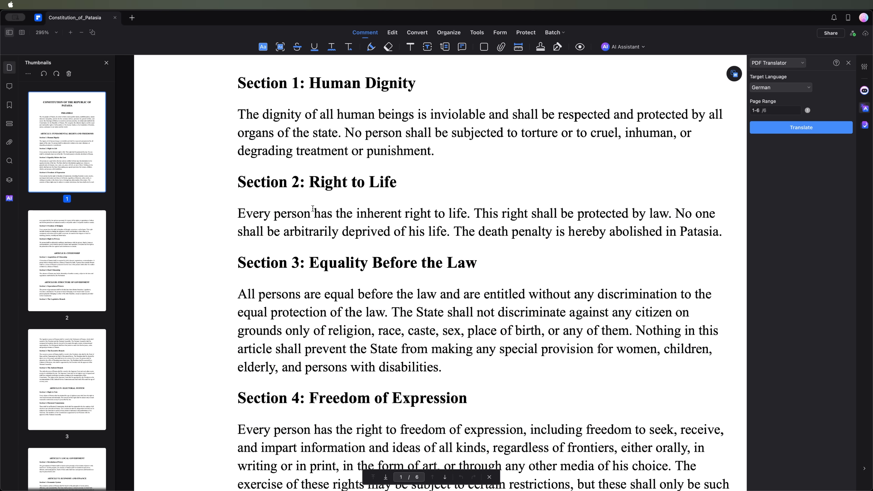
scroll(340, 207, up, 1)
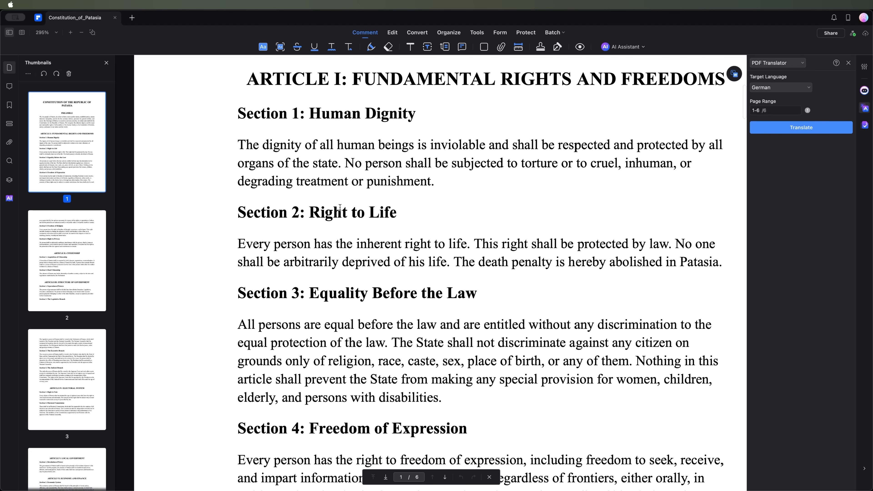
scroll(340, 207, down, 12)
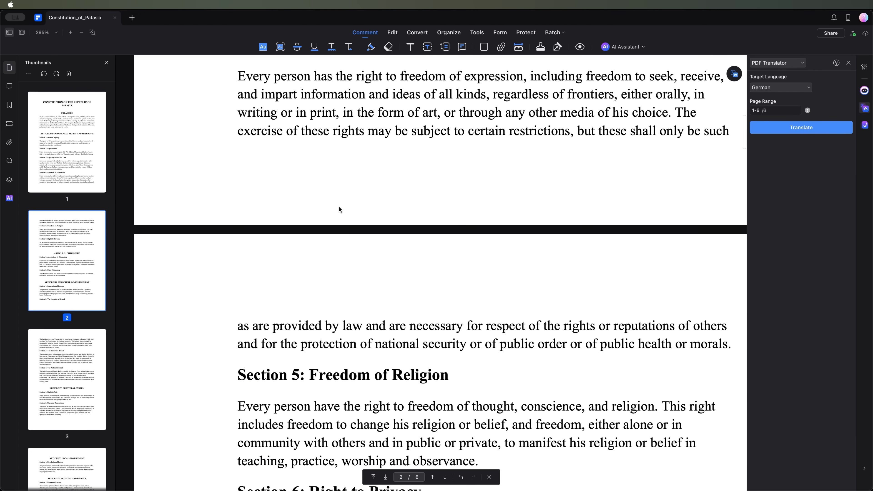
scroll(339, 209, down, 15)
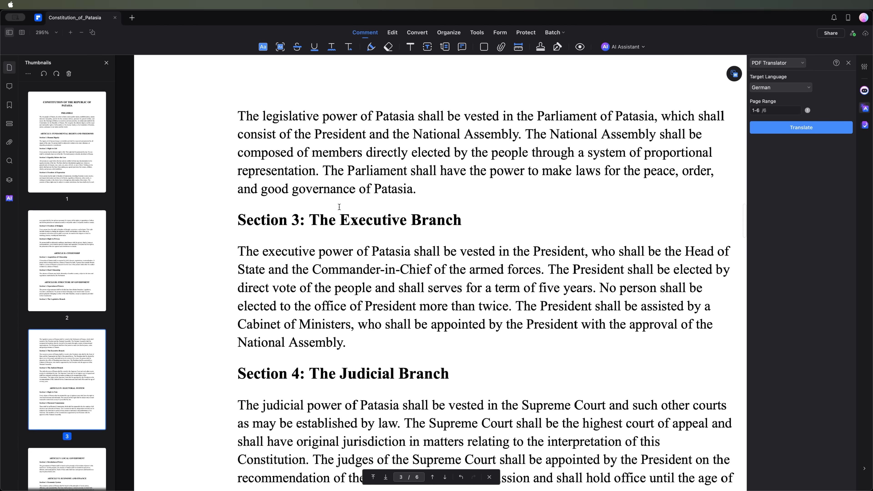
scroll(339, 206, up, 12)
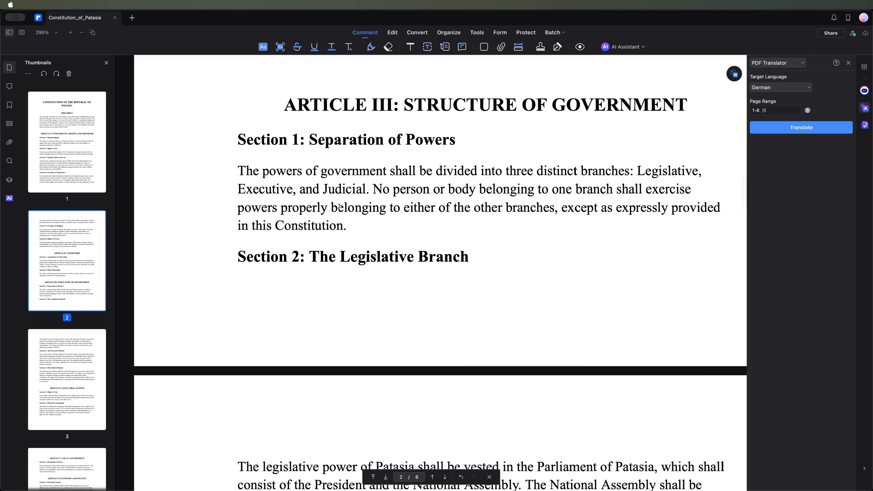
scroll(338, 207, down, 12)
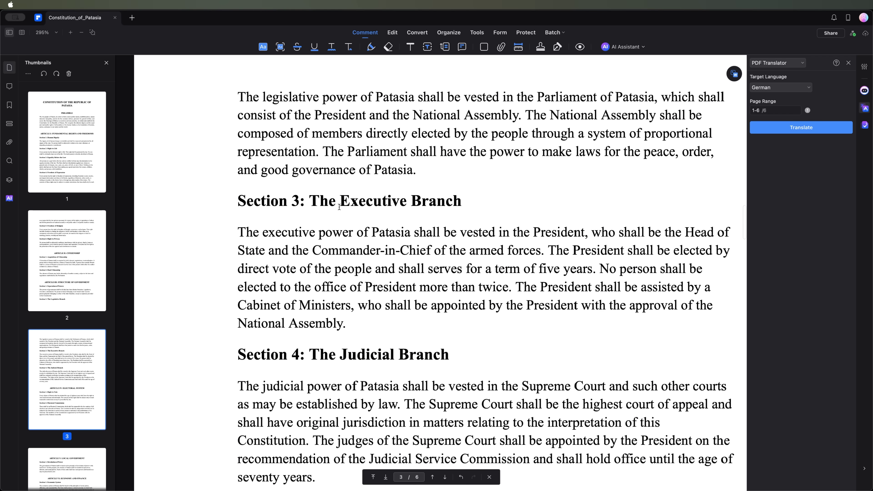
scroll(340, 209, down, 2)
scroll(339, 207, up, 15)
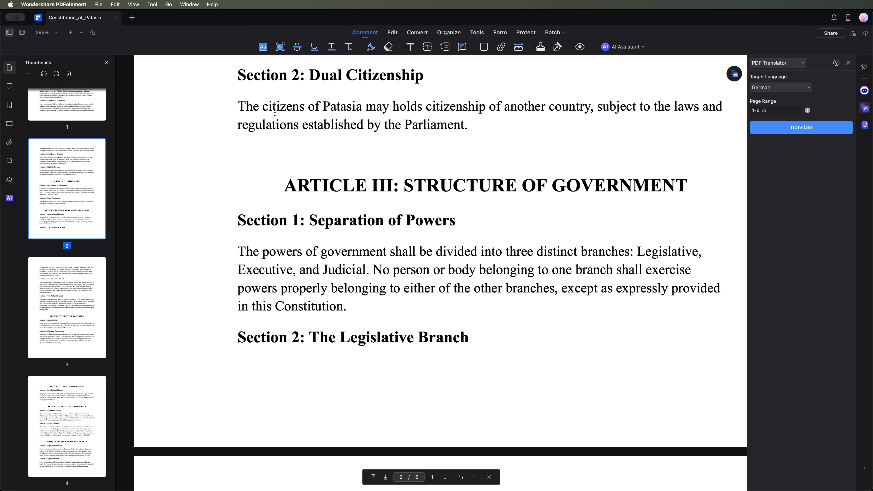
Run Paragraph Grammar Check on the Dual Citizenship paragraph, which corrects 'holds' to 'hold'
drag(239, 102, 486, 125)
click(622, 46)
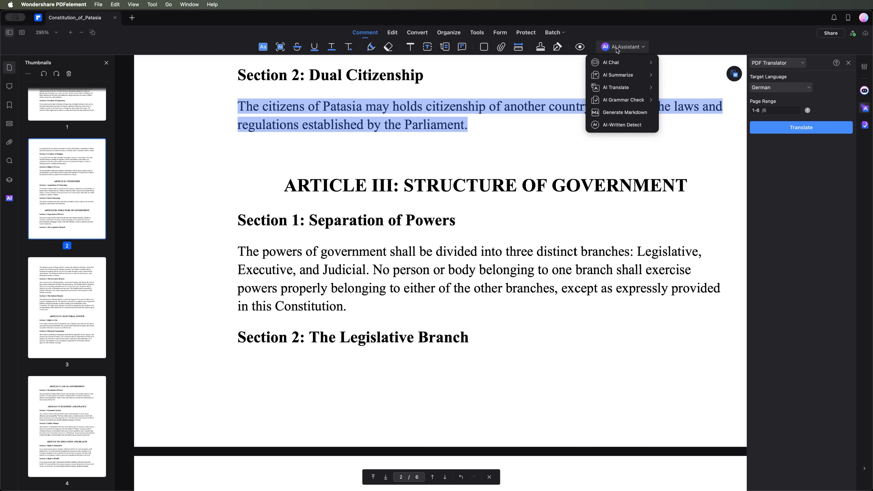
mouse_move(622, 100)
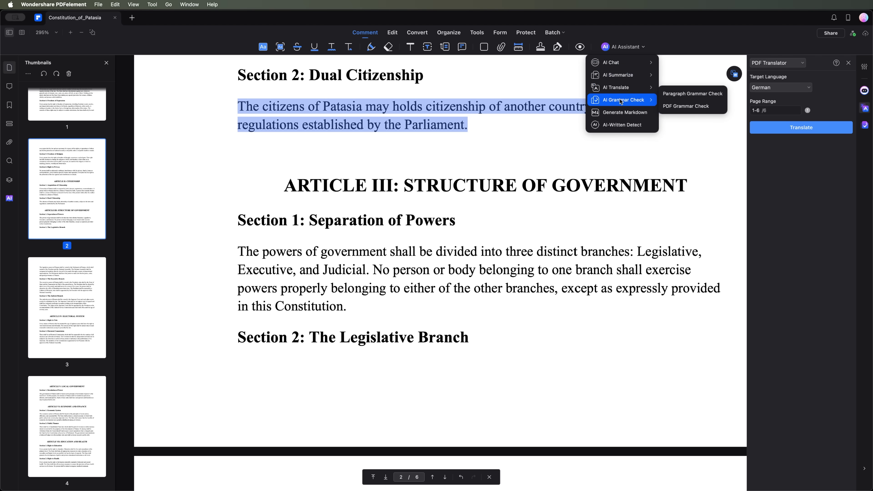
click(678, 95)
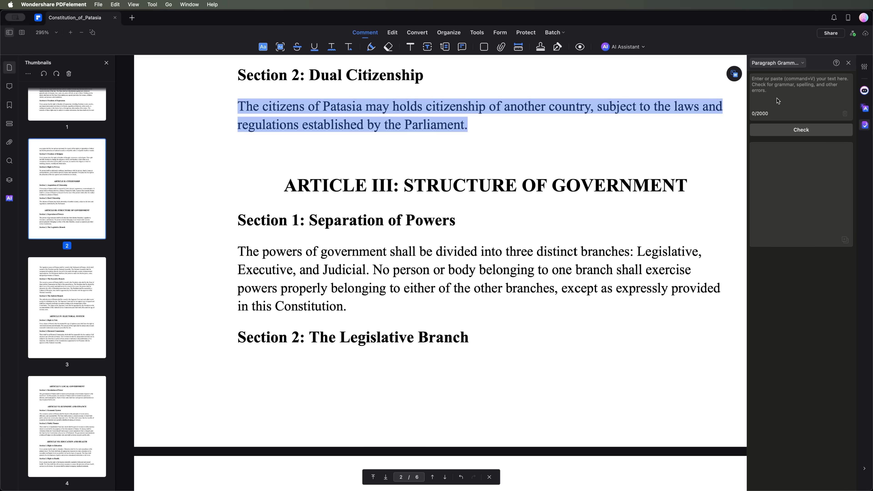
click(469, 125)
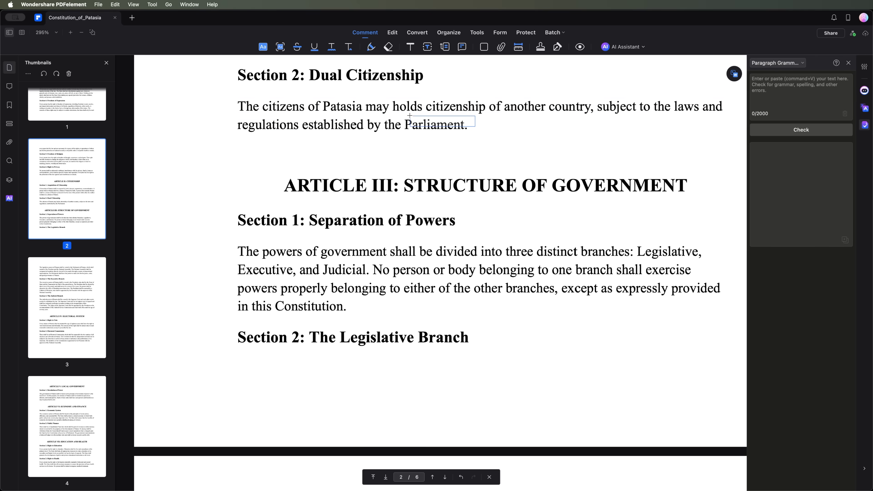
drag(240, 103, 559, 144)
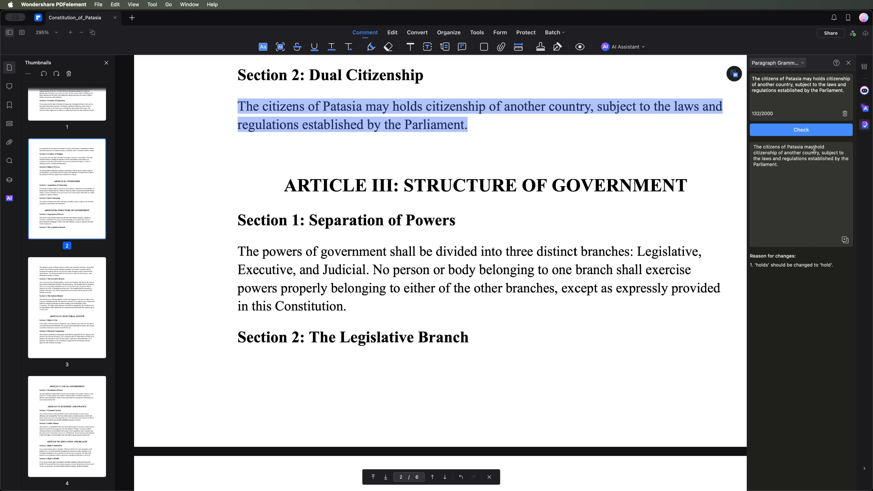
mouse_move(814, 148)
mouse_down()
mouse_move(831, 155)
mouse_move(819, 165)
mouse_up()
drag(826, 78, 811, 78)
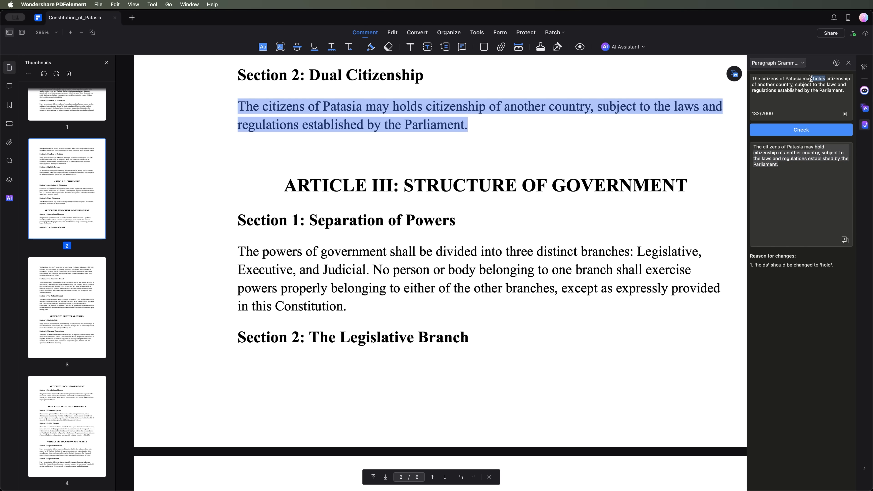
double_click(820, 148)
Grammar-check the Article VI Public Finance paragraph, getting 'maintains' corrected to 'maintain'
scroll(649, 278, down, 15)
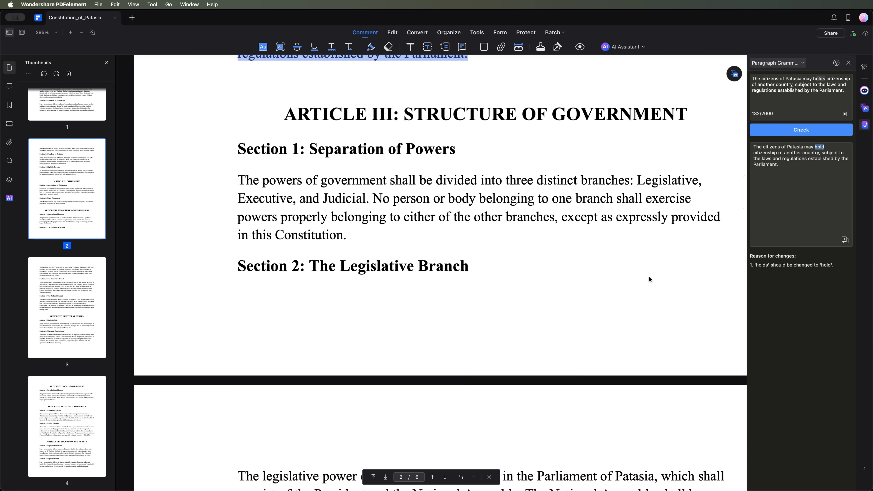
scroll(648, 278, down, 15)
scroll(648, 279, down, 3)
drag(240, 249, 695, 321)
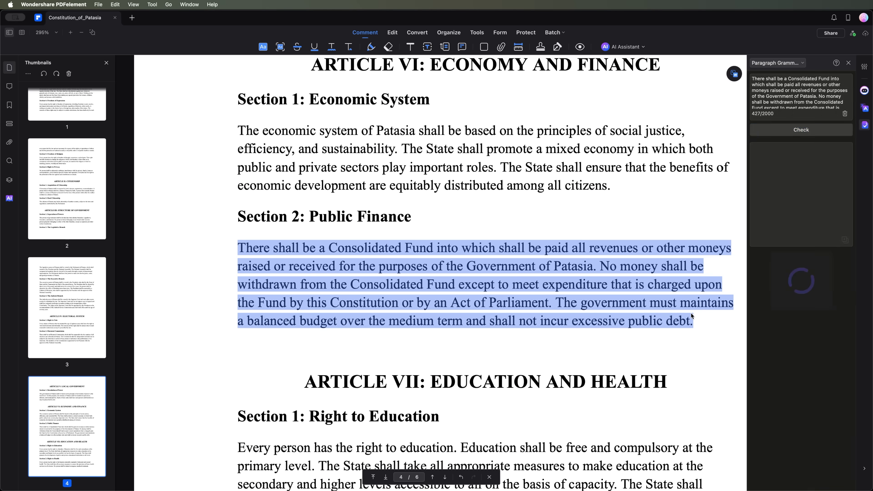
click(801, 130)
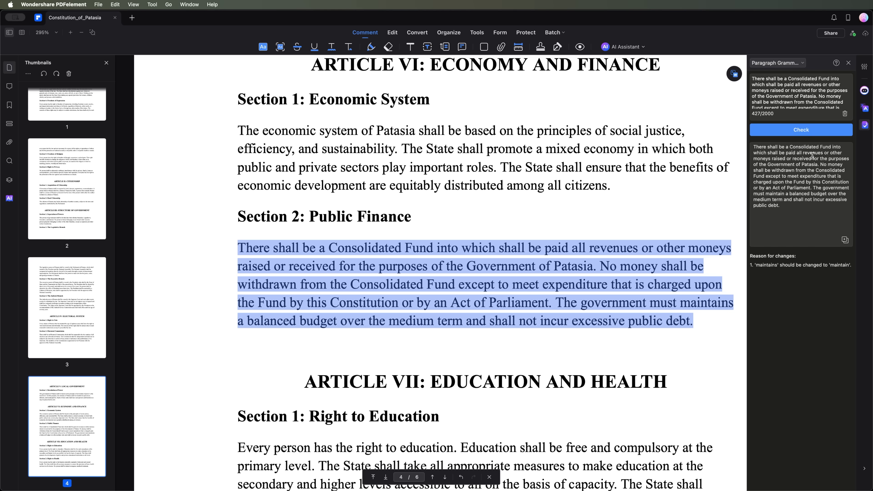
scroll(797, 100, down, 5)
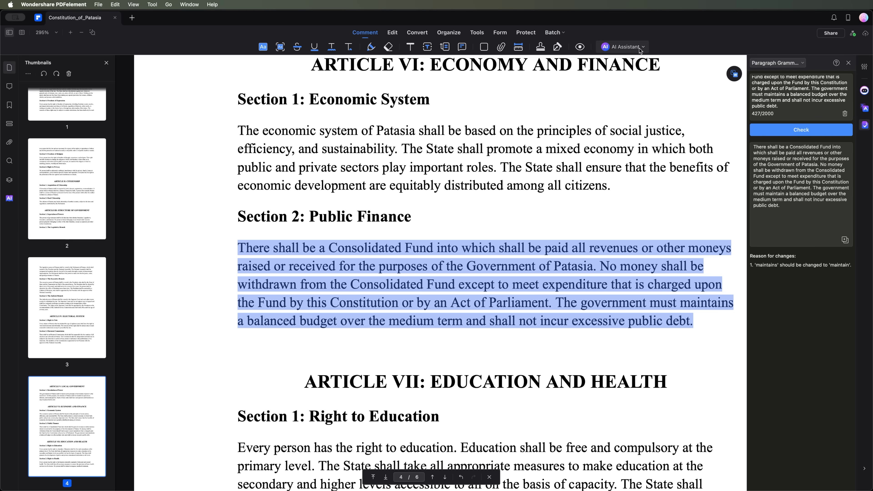
Run PDF Grammar Check on the whole constitution and save the corrected copy to Documents
click(622, 47)
mouse_move(626, 90)
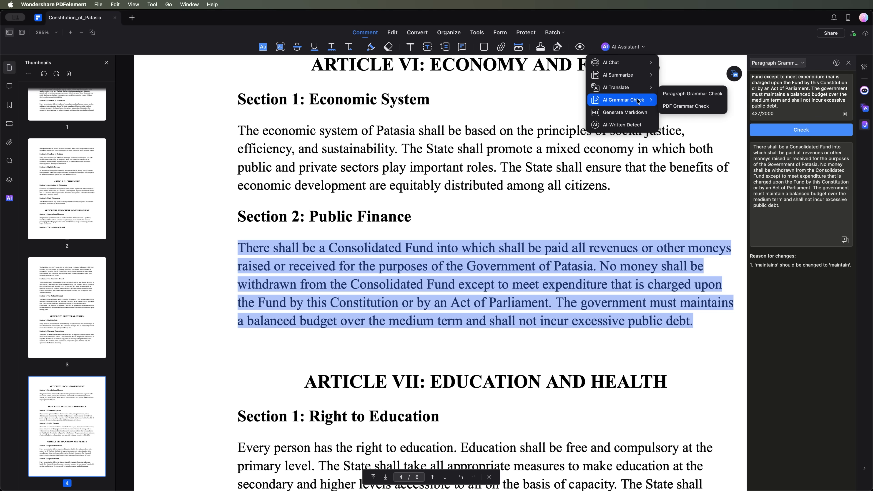
click(681, 106)
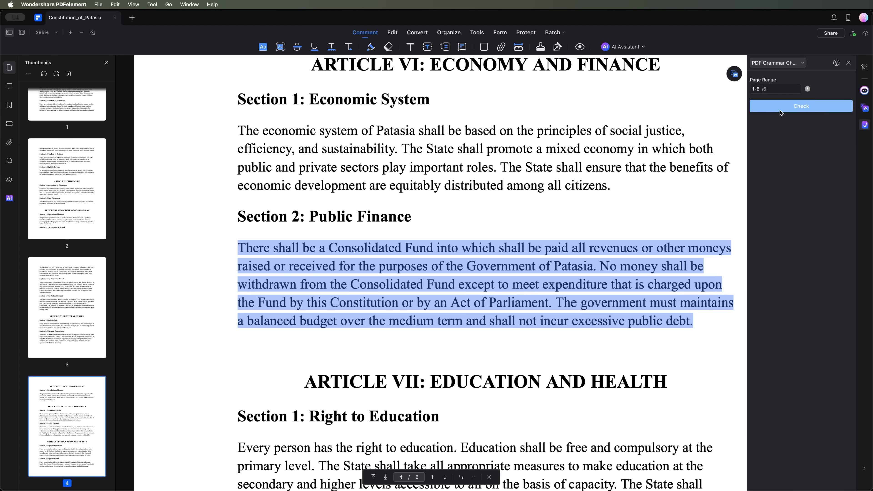
click(793, 106)
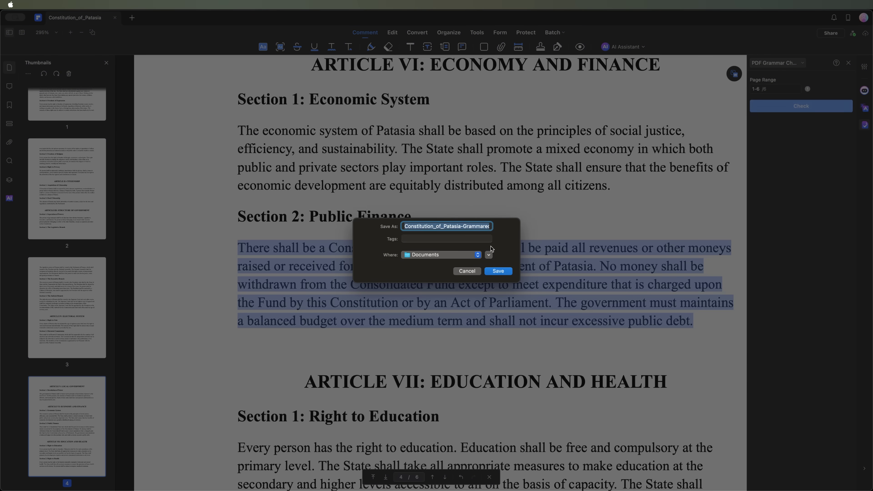
click(504, 274)
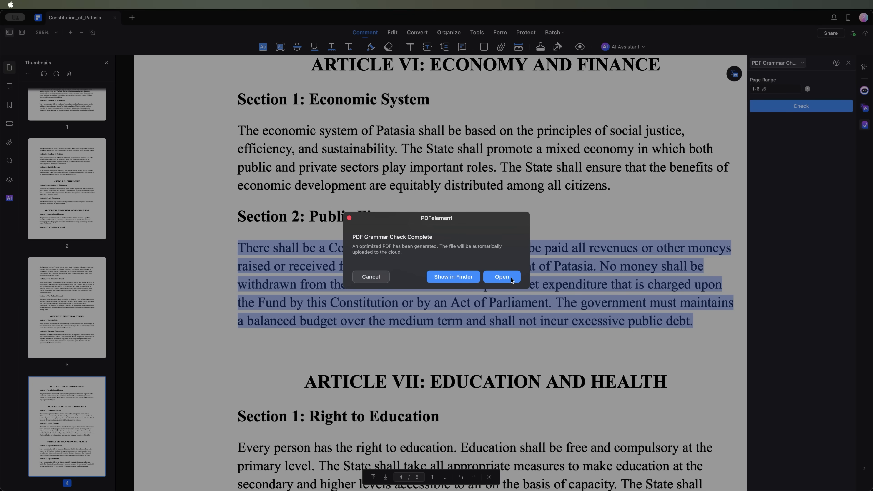
Open Constitution_of_Patasia-Grammared.pdf and highlight the corrected 'may hold citizenship' sentence
click(502, 277)
scroll(481, 266, down, 15)
scroll(481, 267, down, 15)
drag(393, 295, 486, 315)
Scroll the corrected copy to Article IV and highlight 'are appointed' in the Electoral Commission section
scroll(521, 322, down, 15)
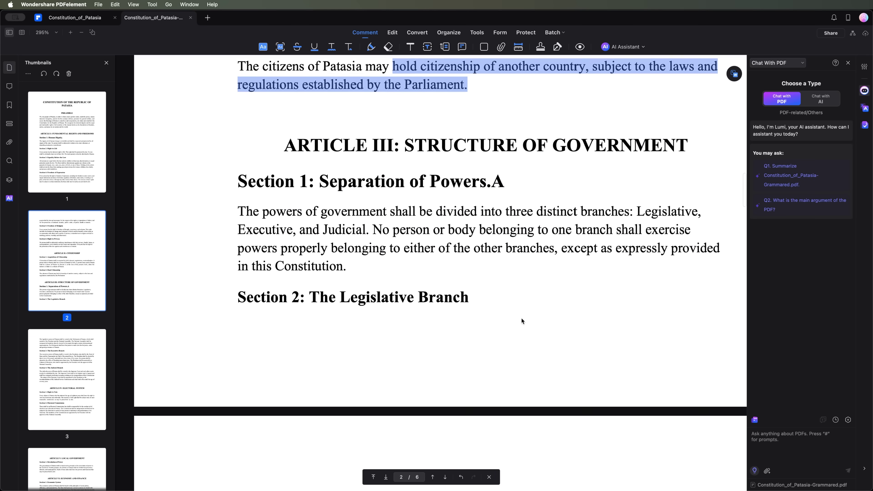
scroll(518, 317, down, 15)
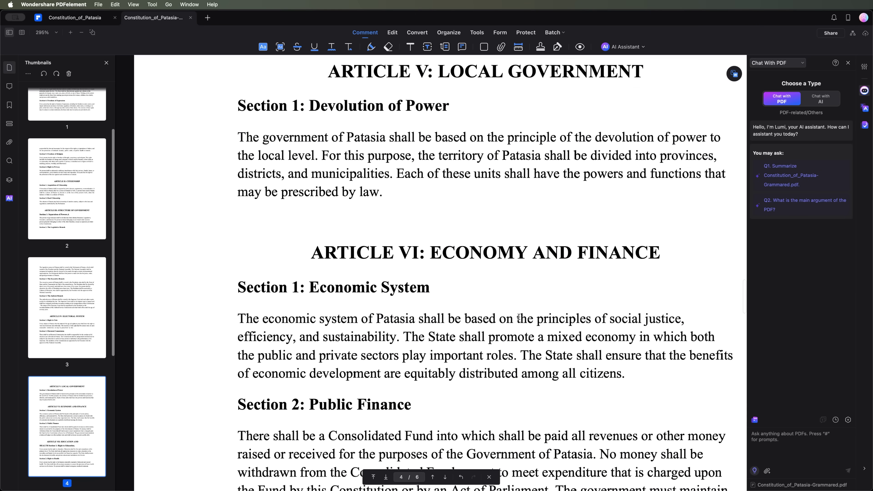
scroll(519, 317, up, 15)
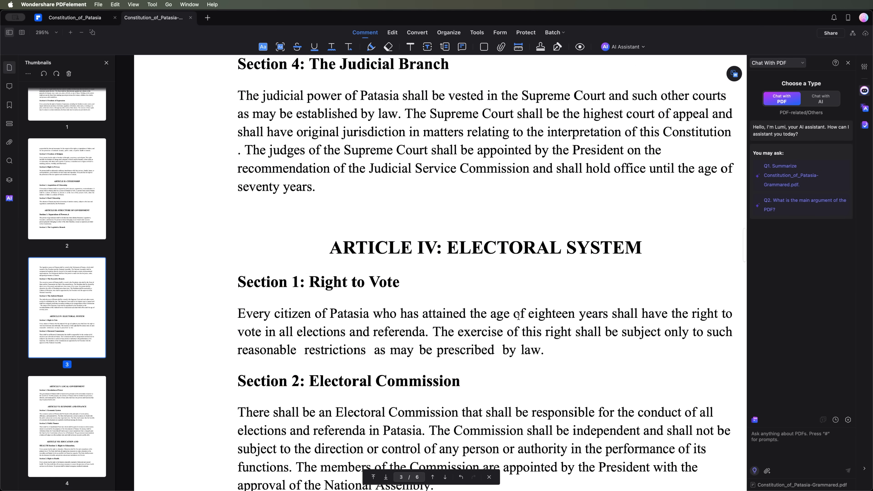
scroll(518, 317, down, 2)
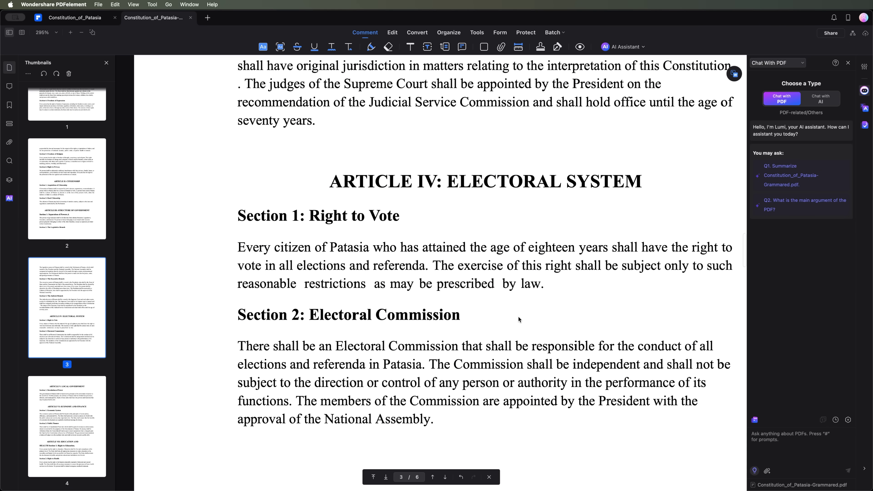
scroll(527, 336, down, 1)
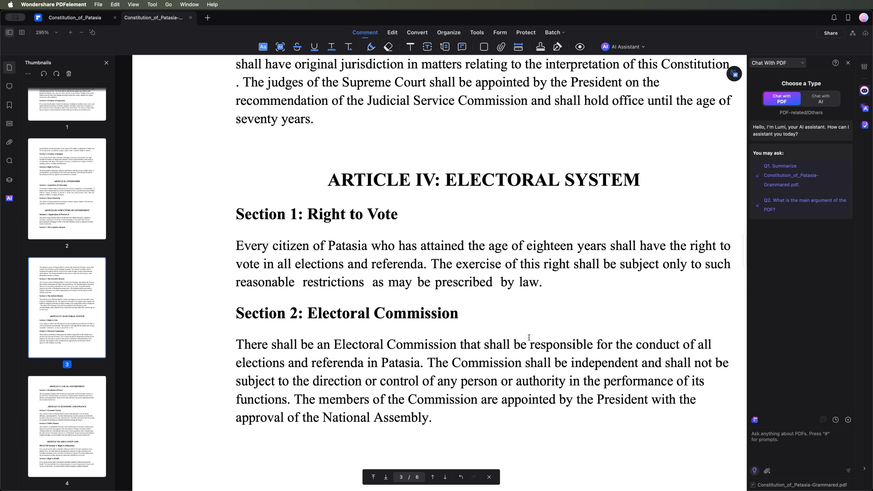
scroll(526, 340, down, 1)
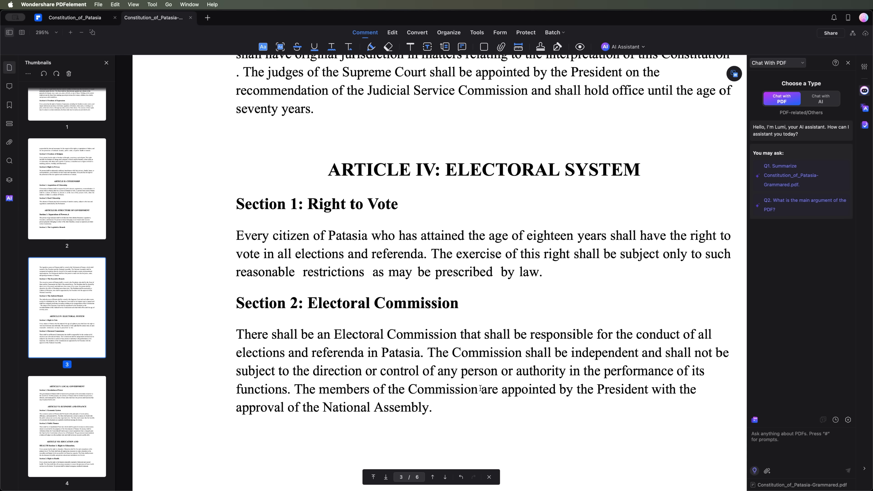
drag(481, 389, 554, 389)
scroll(552, 390, down, 5)
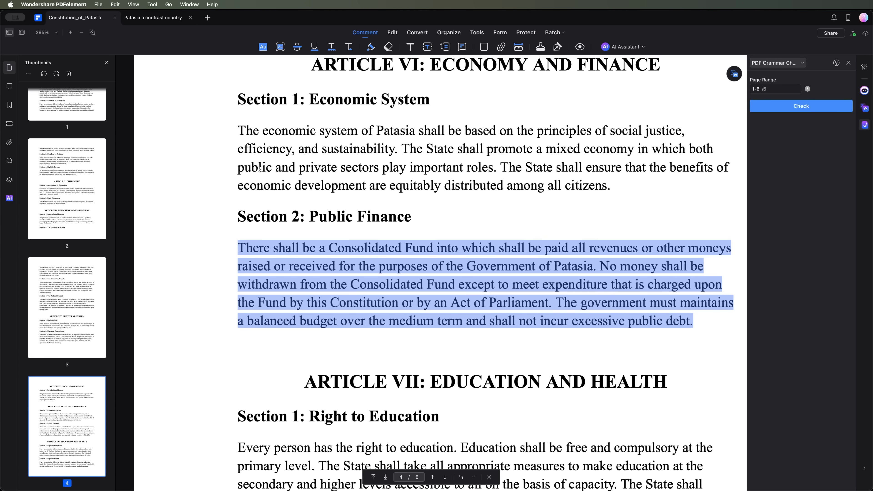
Switch to the 'Patasia a contrast country' document, skim its pages, and open the AI Assistant menu
click(260, 169)
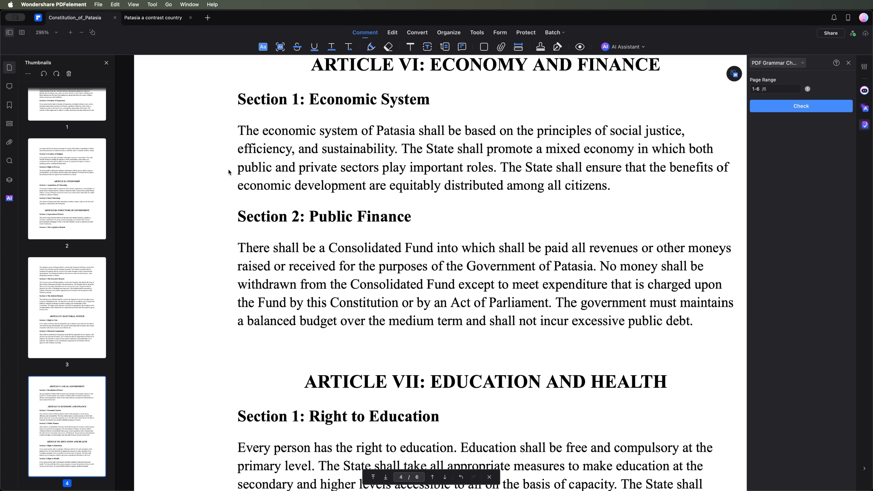
click(156, 18)
scroll(378, 231, down, 5)
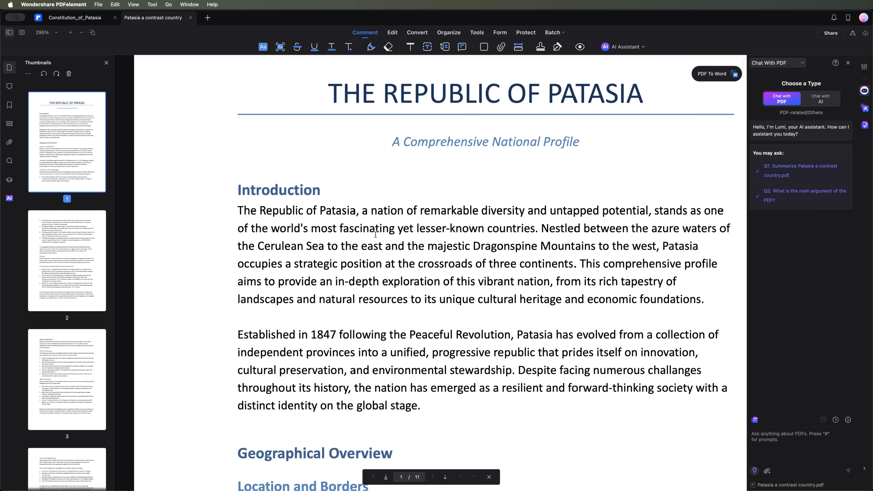
scroll(373, 236, down, 13)
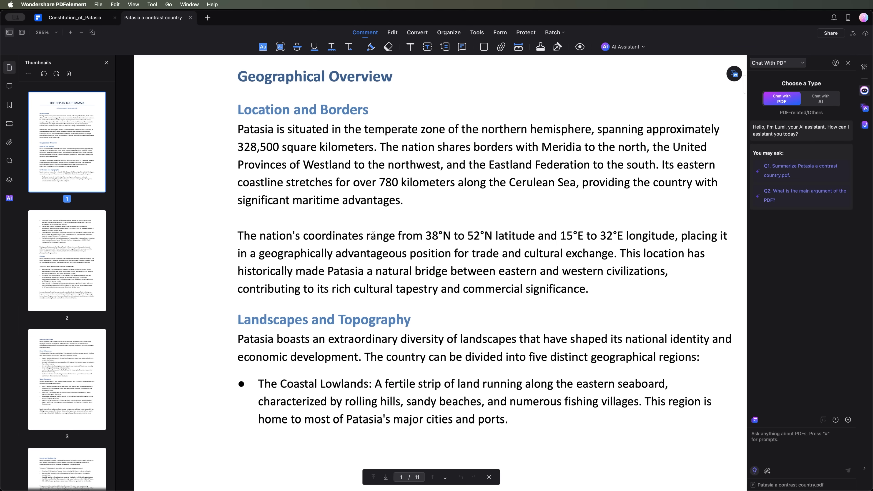
scroll(373, 234, up, 20)
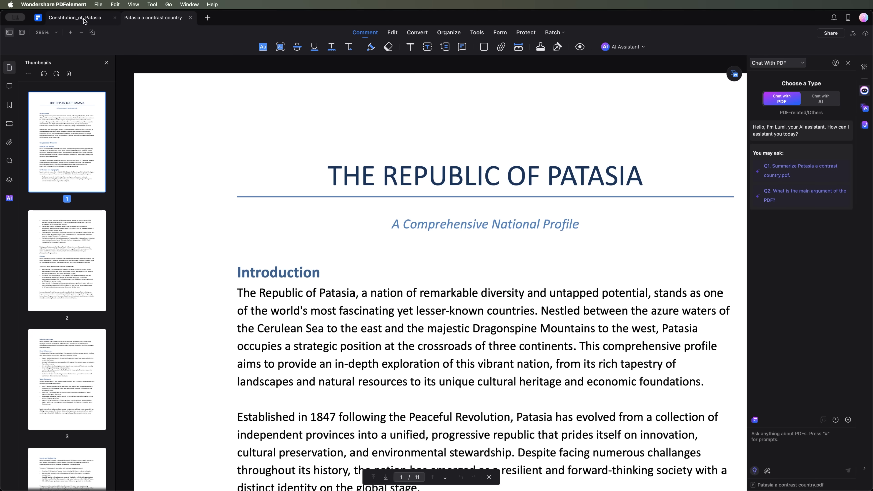
click(621, 48)
Summarize multiple PDFs, adding Constitution_of_Patasia-Grammared.pdf alongside the Patasia country profile
mouse_move(619, 75)
click(670, 82)
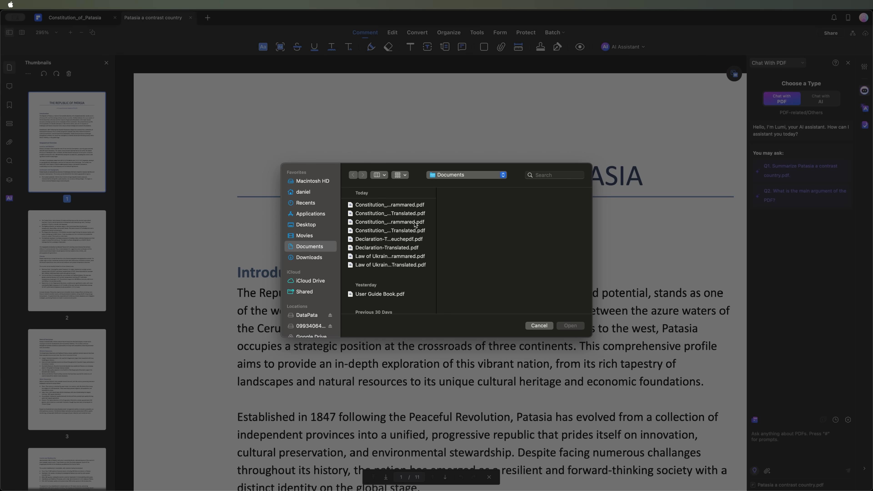
click(414, 206)
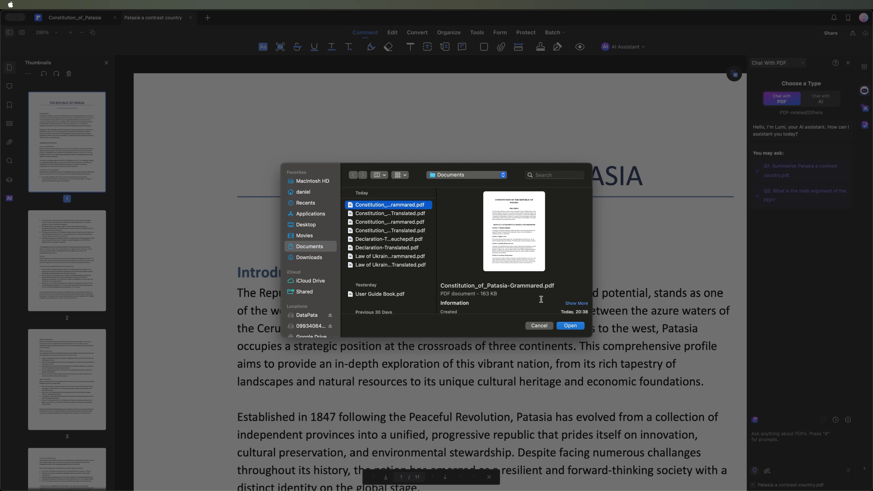
click(570, 326)
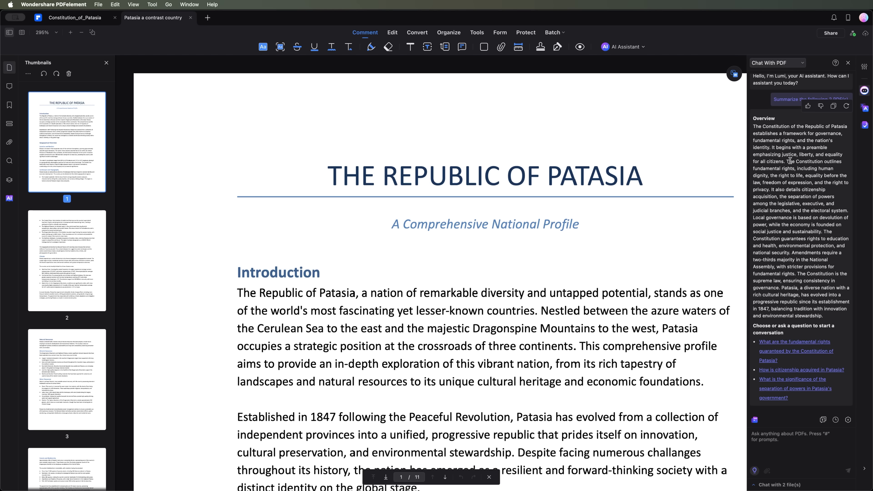
Read through the generated two-PDF summary, marking sentences and the word Patasia
drag(790, 161, 817, 168)
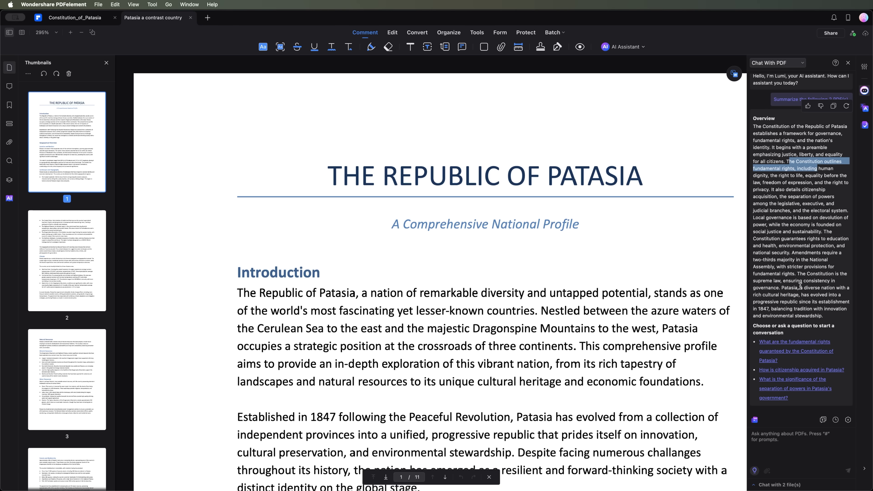
drag(769, 238, 810, 261)
click(784, 226)
double_click(786, 287)
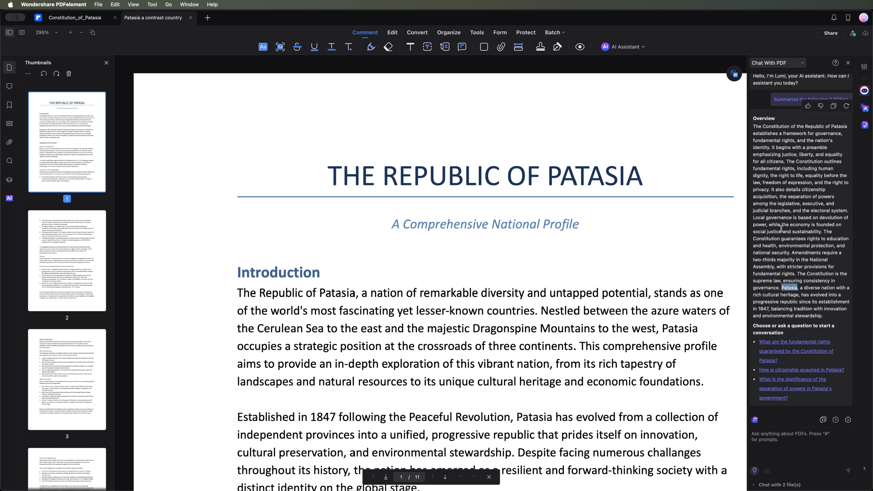
Generate Markdown from all 11 pages, save it, and open Patasia a contrast country.md
click(671, 134)
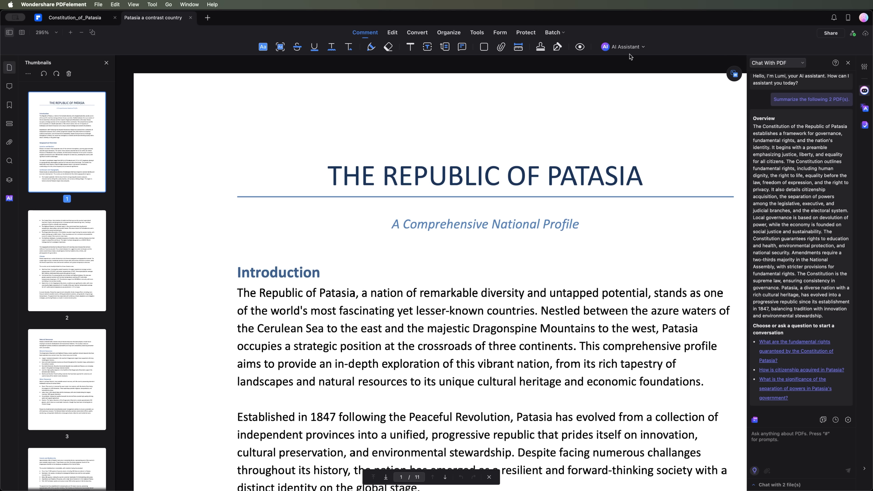
click(628, 47)
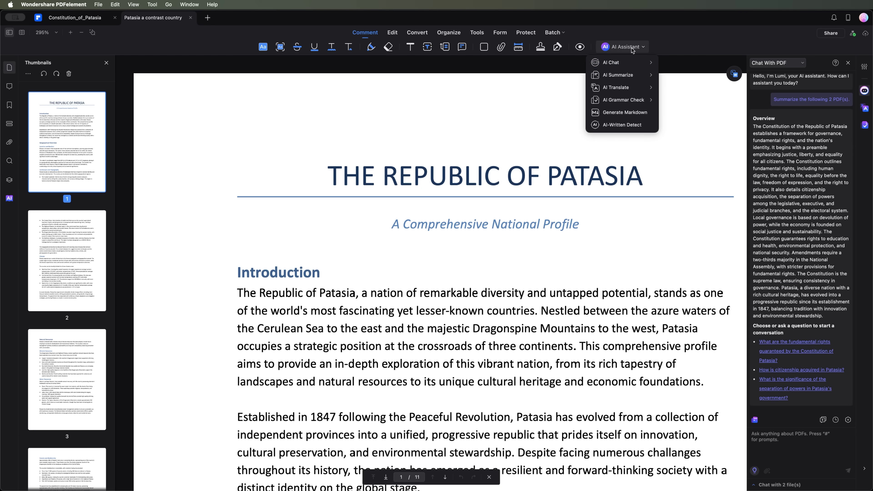
click(625, 112)
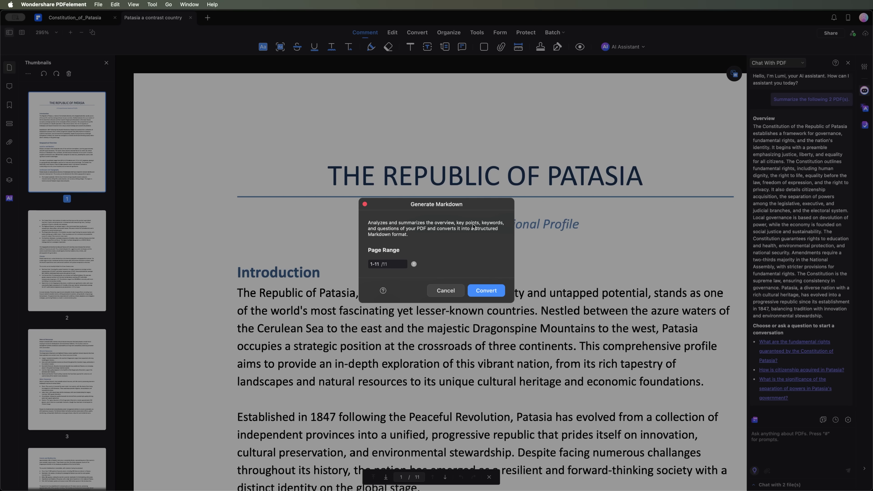
click(483, 294)
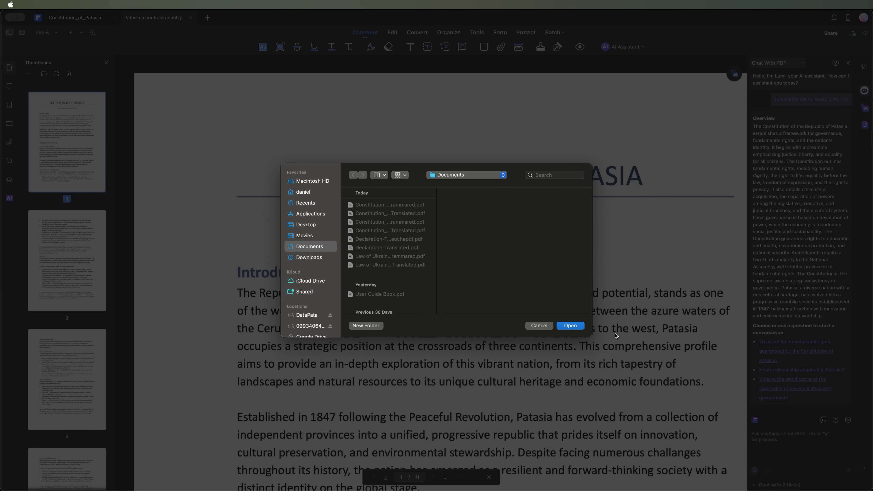
key(Return)
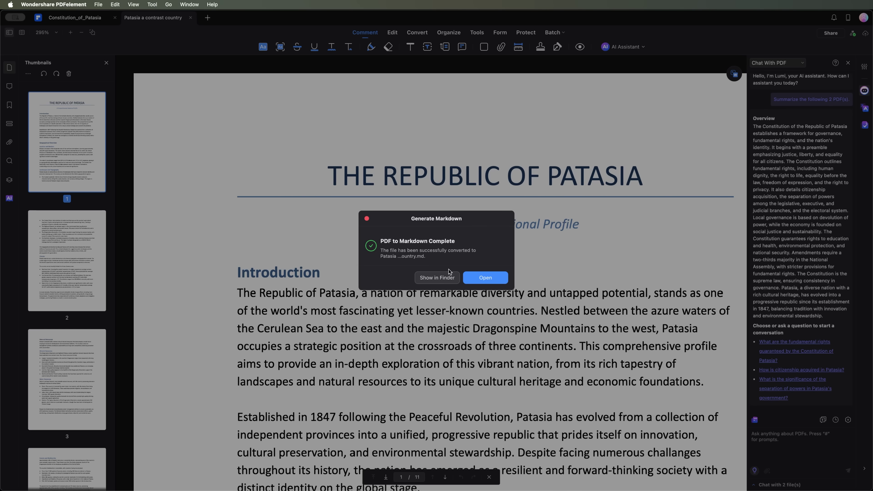
click(482, 281)
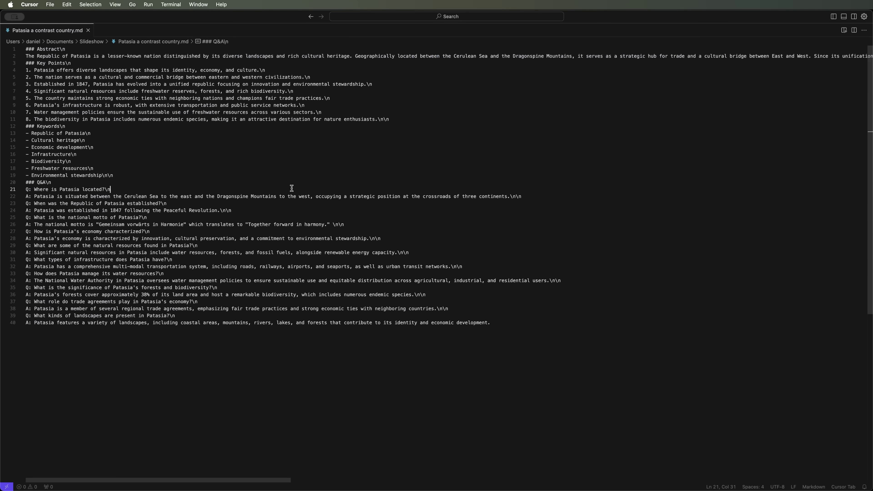
In Cursor, select the Markdown's Abstract, Key Points, Keywords and Q&A sections to inspect them
click(292, 189)
drag(26, 49, 166, 215)
scroll(165, 214, down, 1)
scroll(96, 114, up, 1)
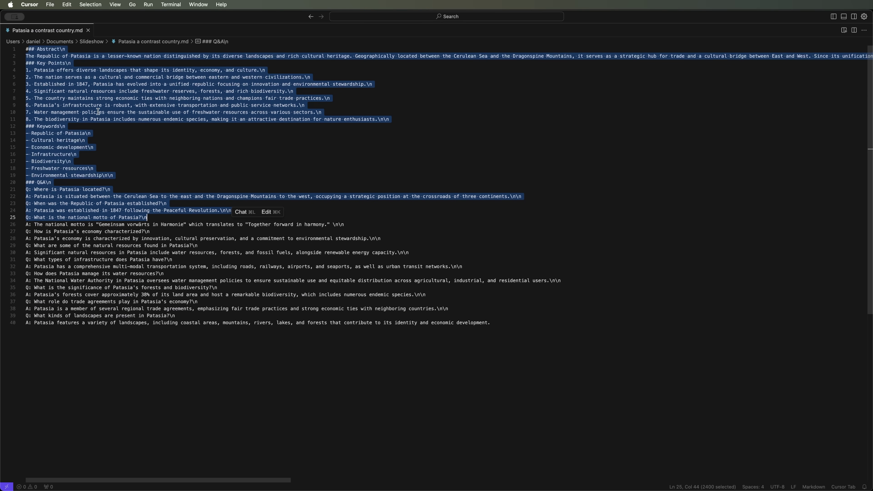
click(74, 73)
drag(26, 70, 136, 110)
drag(26, 133, 71, 162)
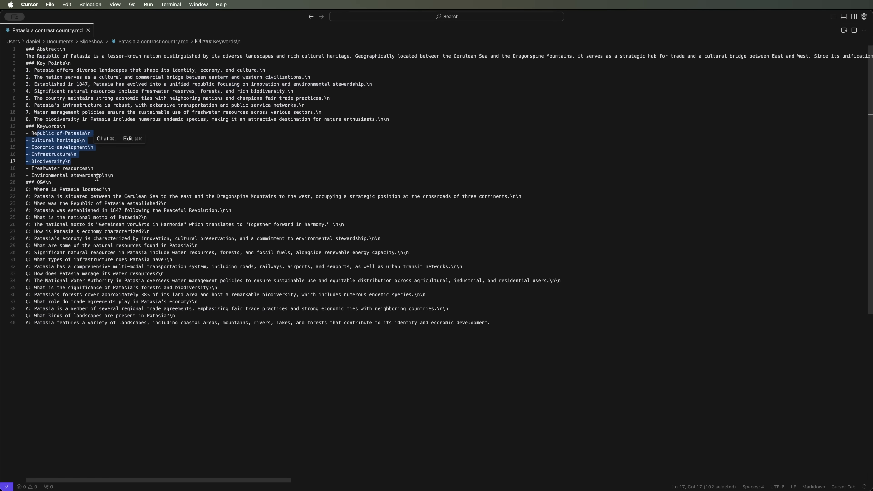
drag(32, 189, 310, 322)
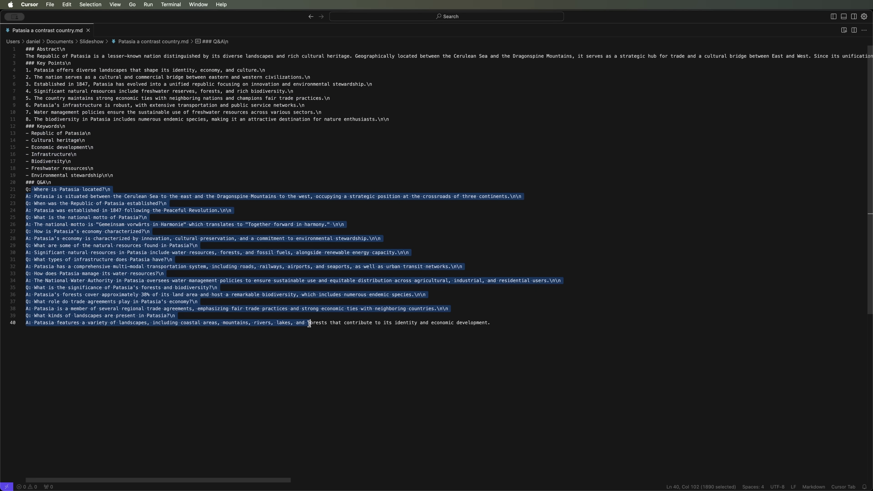
Back in PDFelement, run AI-Written Detect on the Patasia country PDF
key(super+Tab)
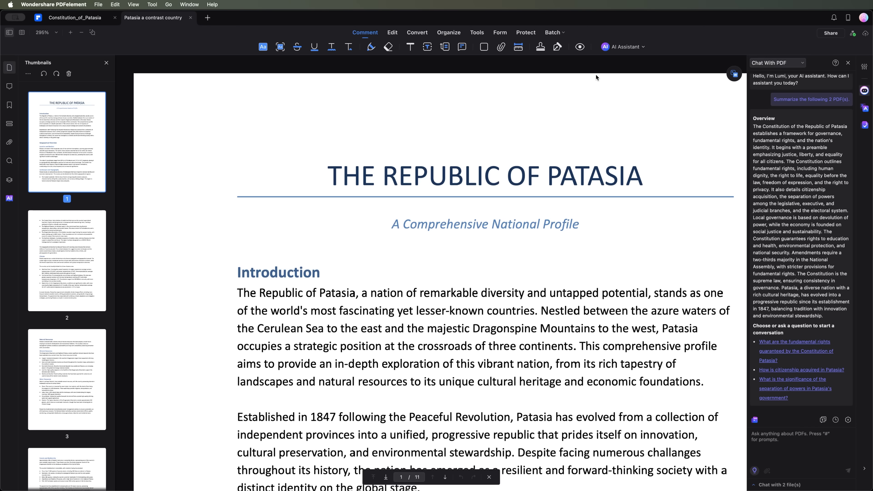
click(622, 47)
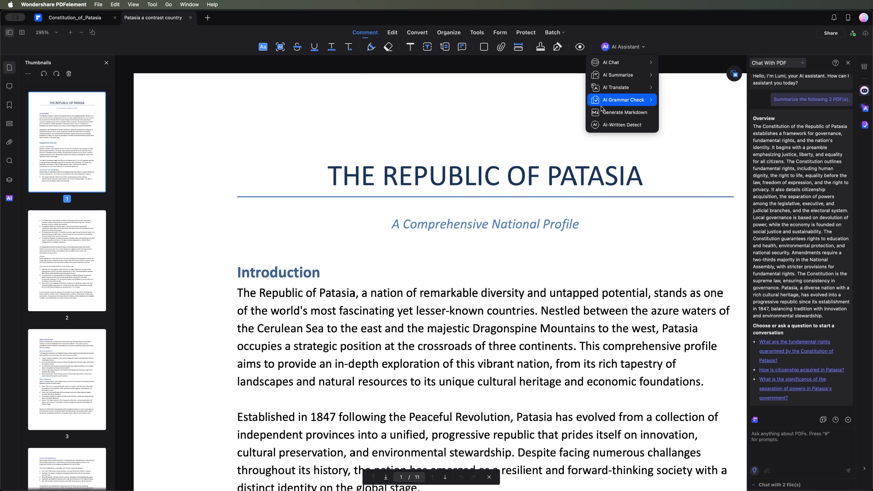
click(599, 124)
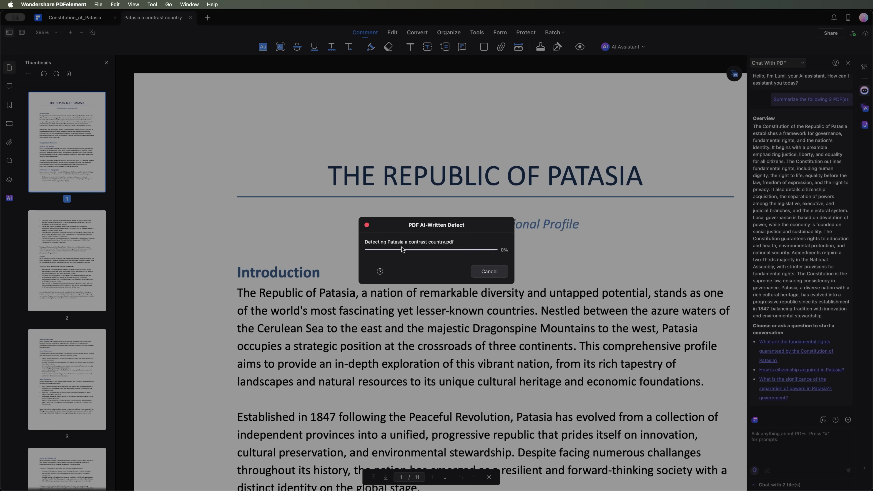
Scroll through the detection results to review the highlighted AI-flagged sentences
scroll(461, 255, down, 10)
scroll(462, 255, down, 10)
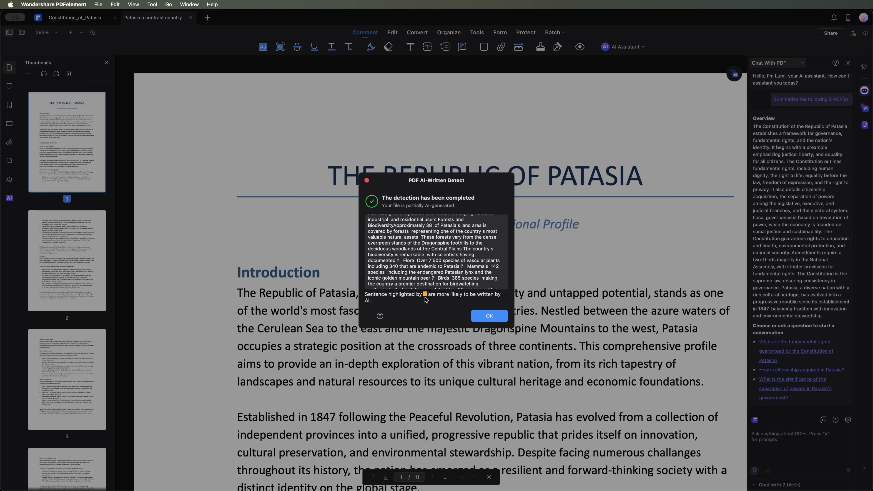
scroll(431, 278, up, 20)
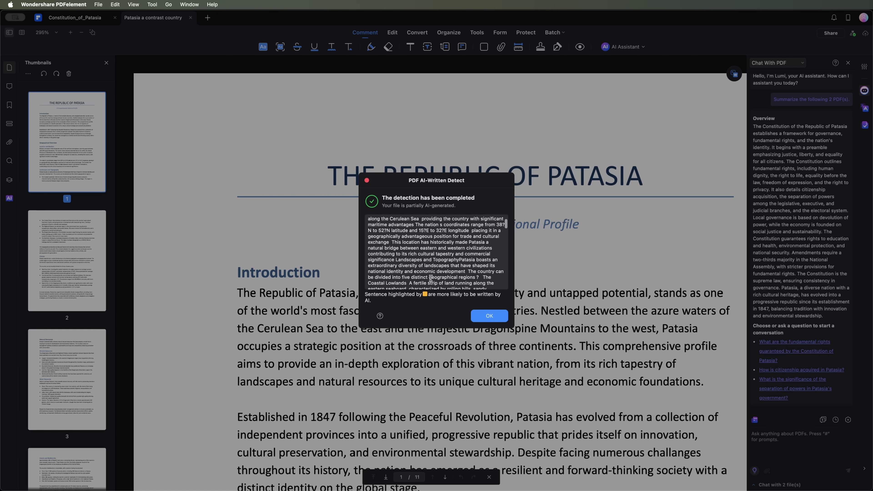
scroll(441, 241, down, 10)
scroll(443, 250, down, 15)
scroll(442, 249, up, 10)
scroll(443, 249, up, 10)
scroll(442, 250, up, 10)
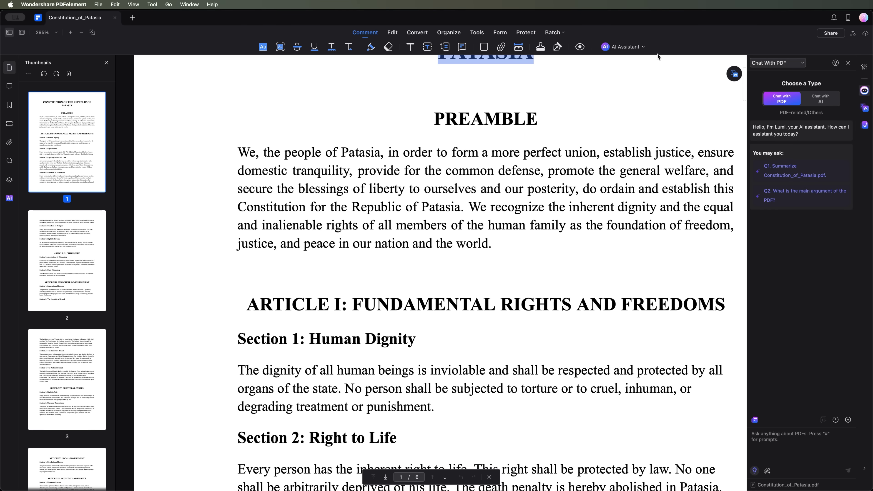
Open the AI Assistant menu on the constitution, then set the YouTube channel's notifications to All
click(643, 47)
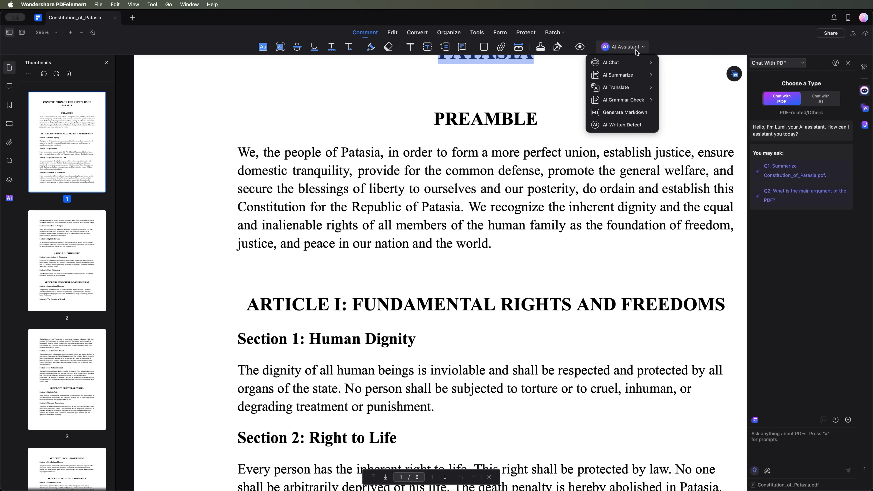
mouse_move(635, 65)
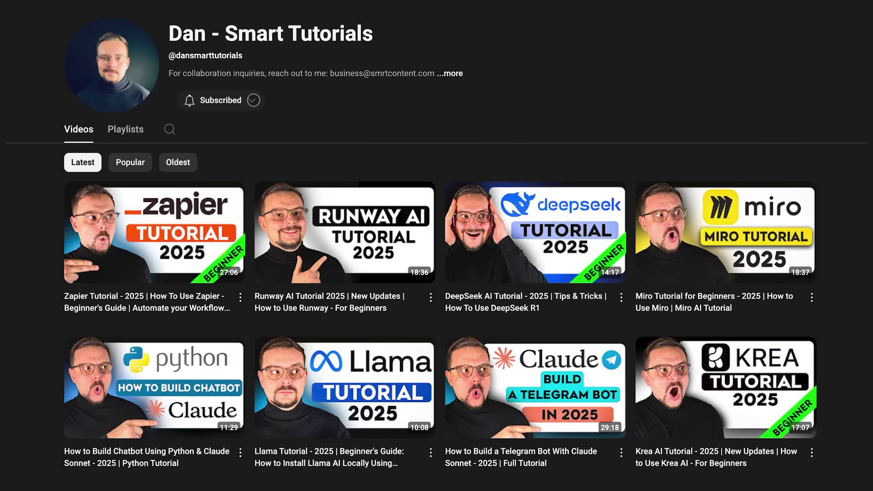
click(206, 104)
click(208, 122)
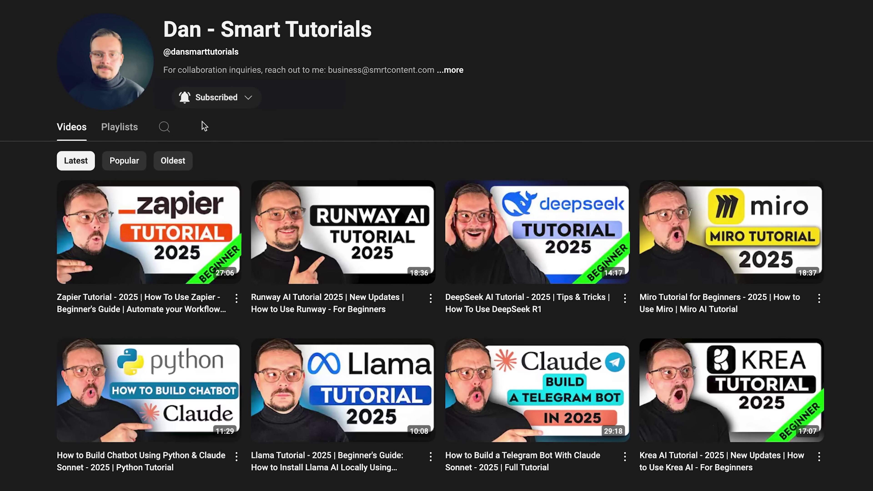